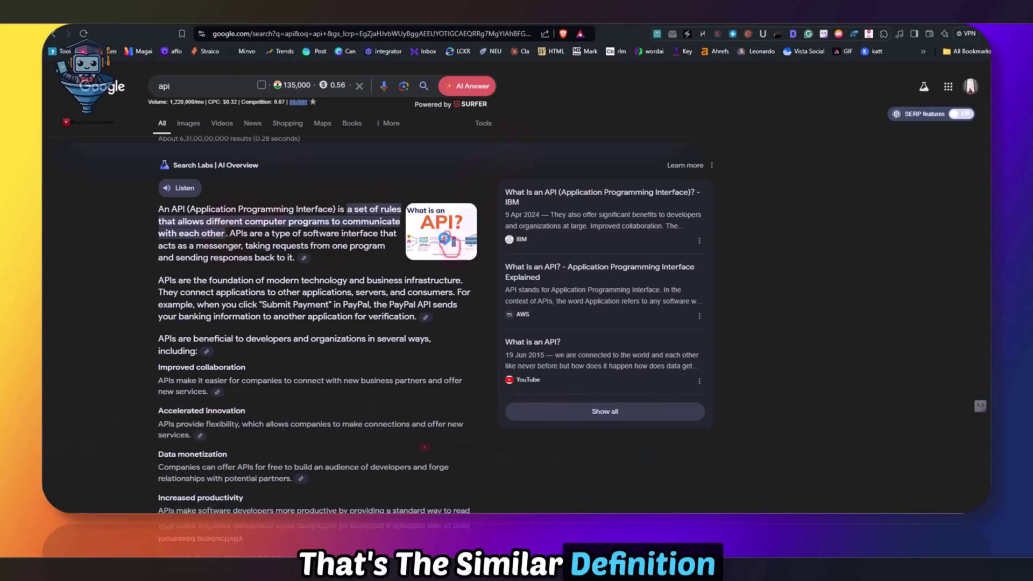
Open the 'What is an API?' illustration's side panel in Google's AI overview for 'api'
left_click(445, 244)
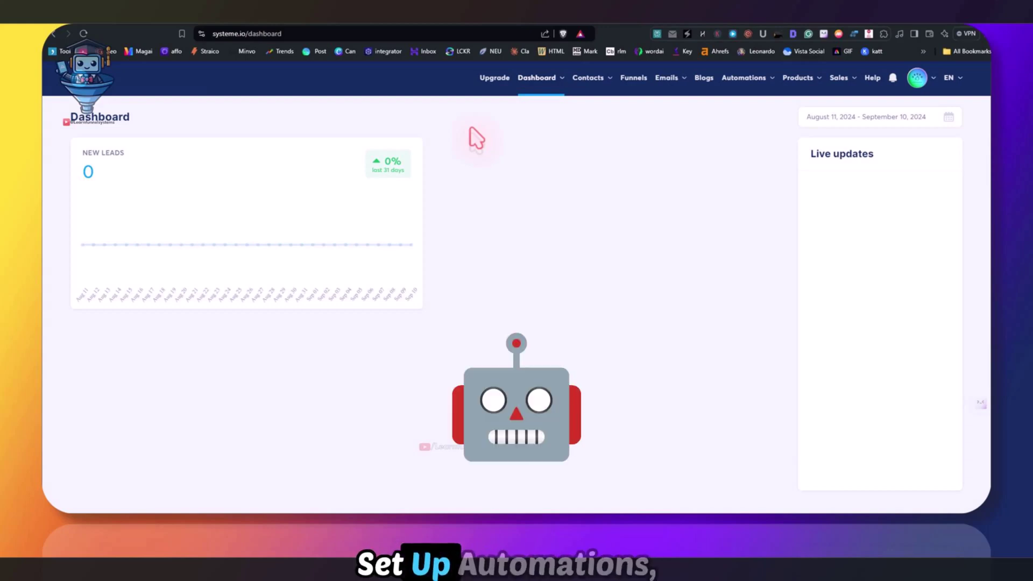
Go to the Public API keys page in Systeme.io account settings
mouse_move(564, 95)
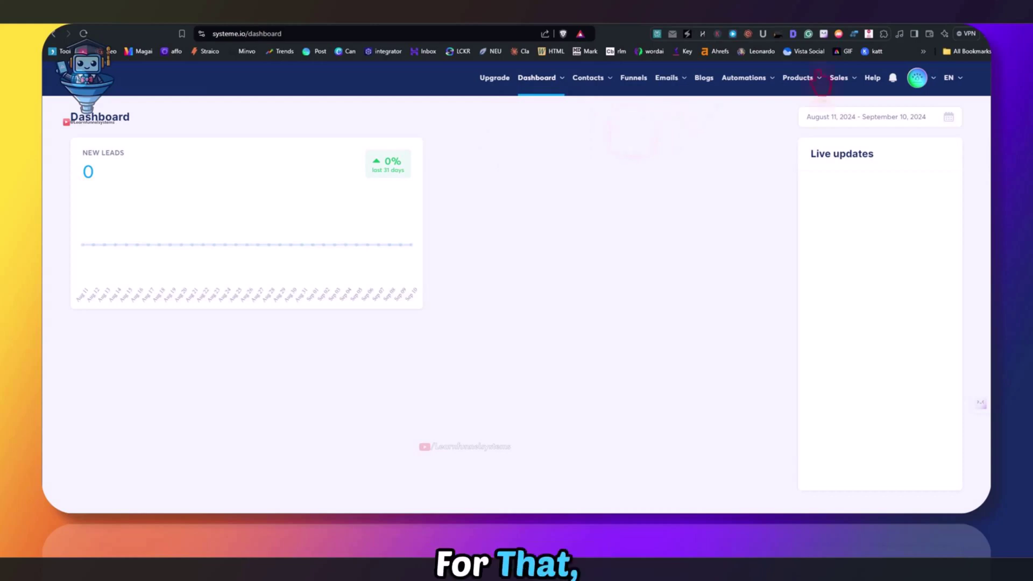
left_click(920, 109)
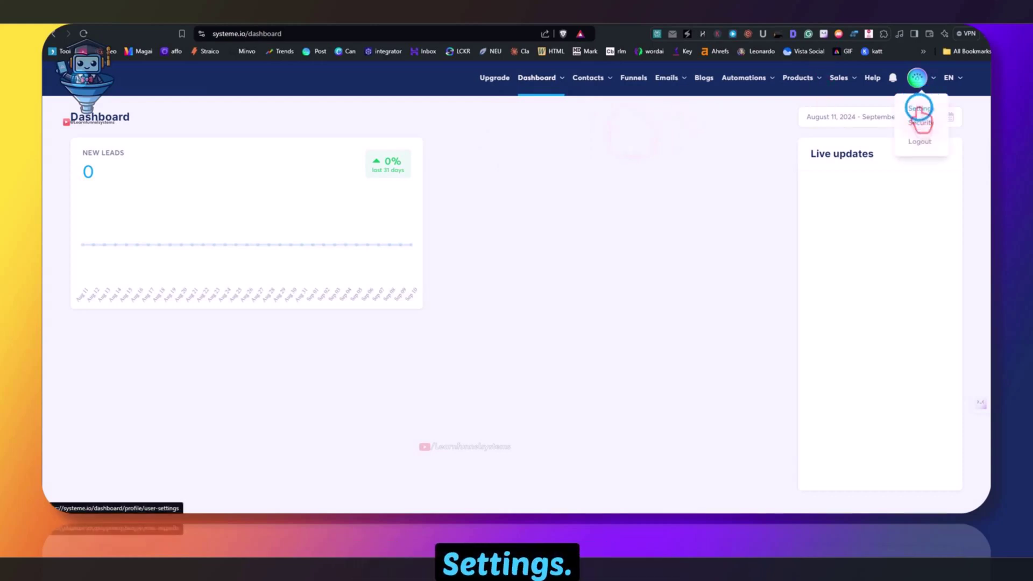
scroll(149, 350, "down", 1)
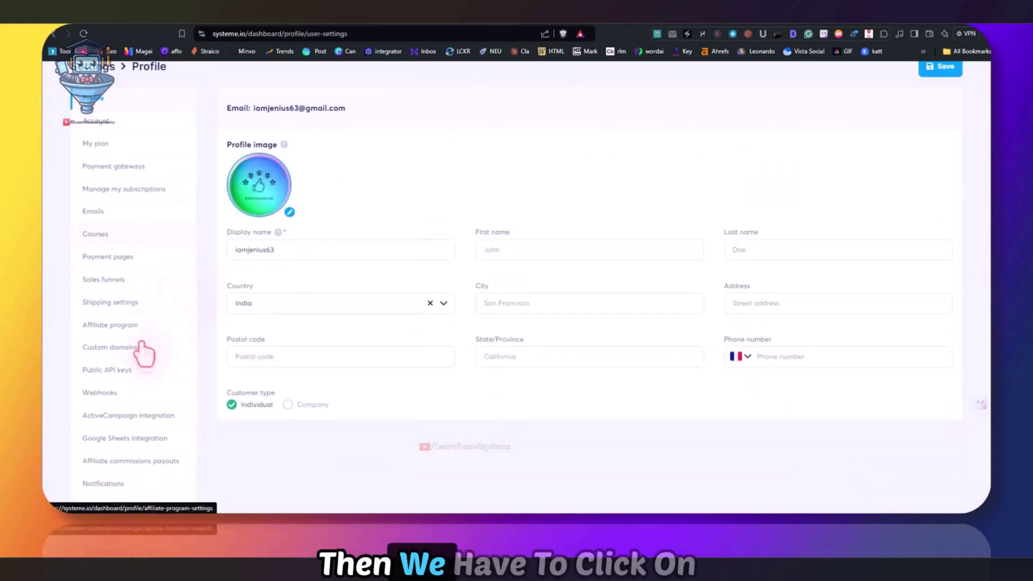
left_click(106, 370)
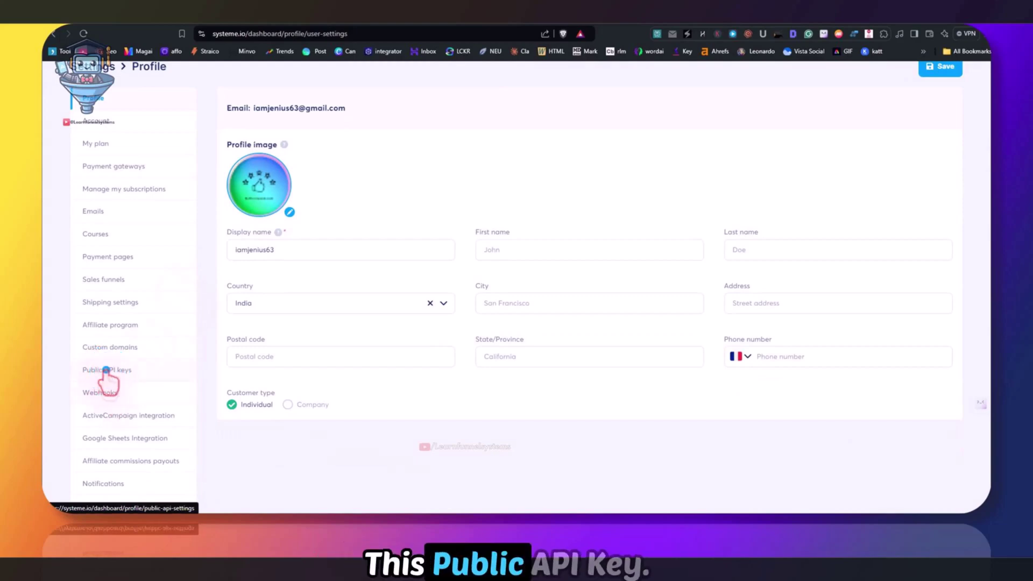
scroll(501, 280, "down", 2)
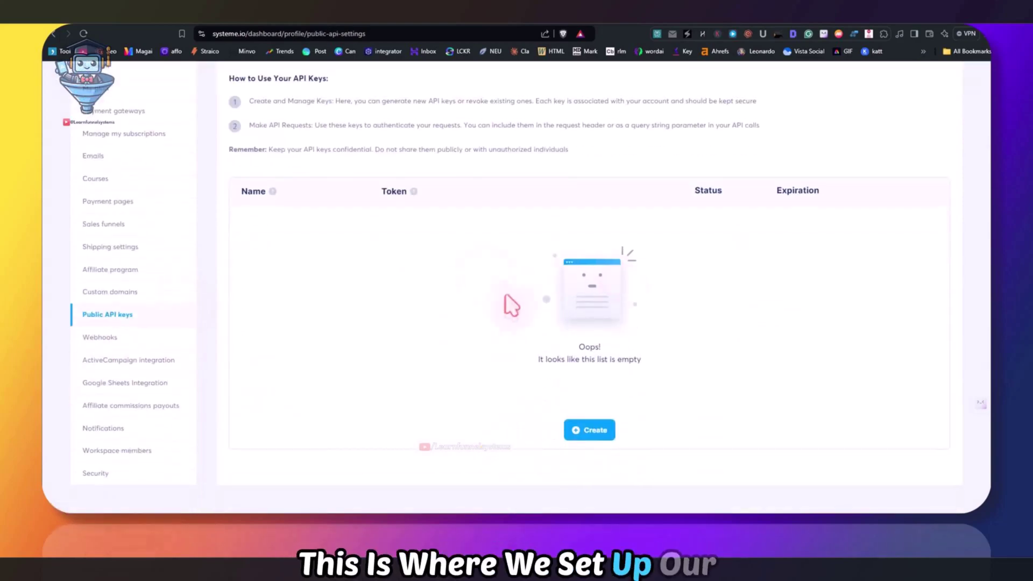
Create a public API key named 'yt test' with no expiration and copy its token
left_click(590, 431)
left_click(468, 271)
type("yt s")
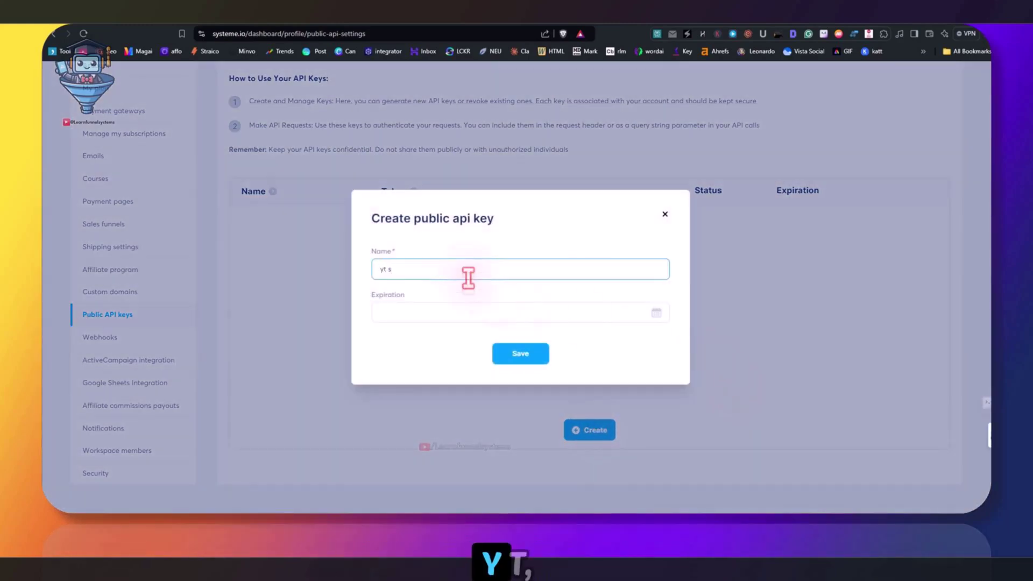
type(" test")
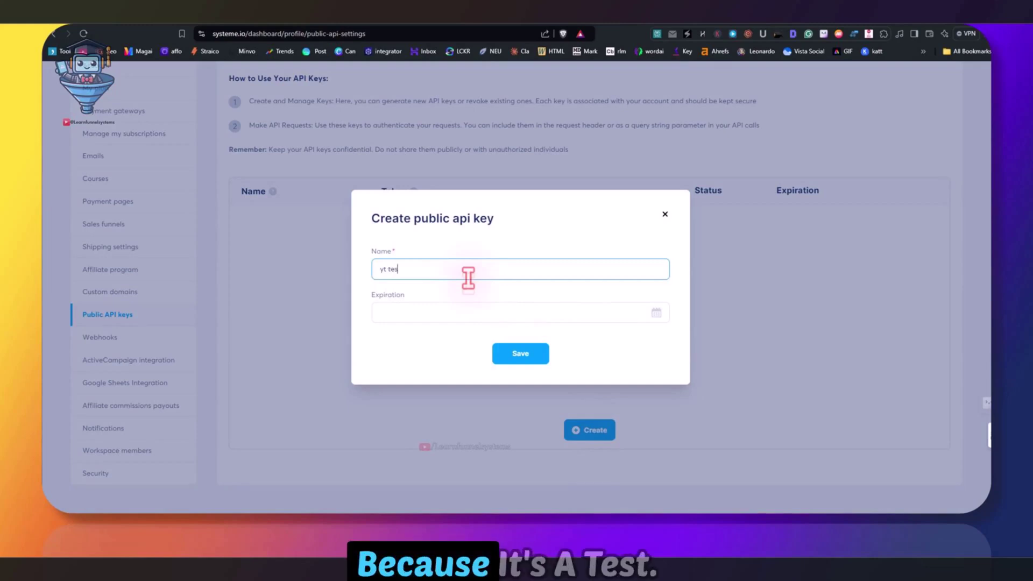
left_click(654, 314)
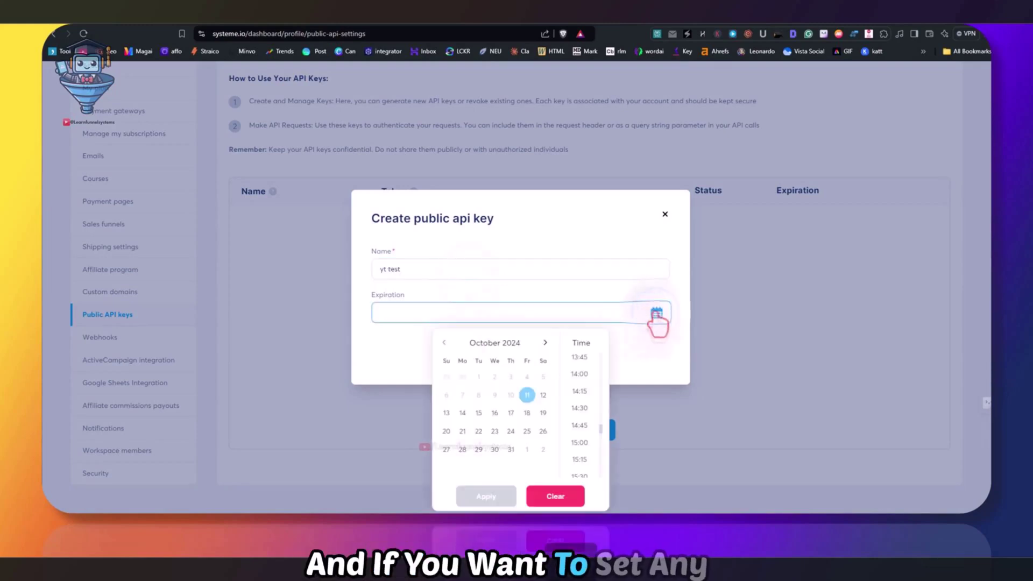
left_click(398, 350)
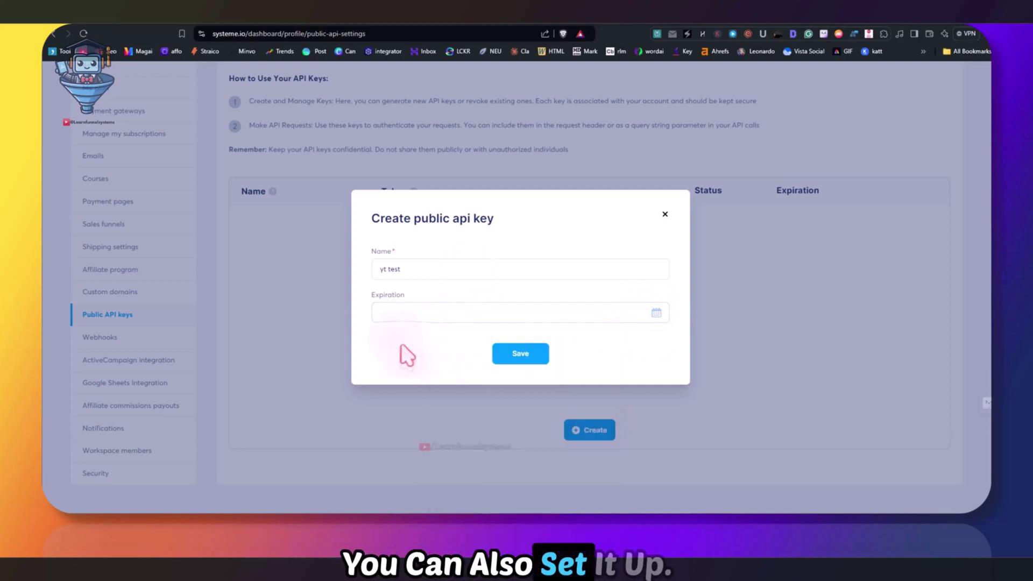
left_click(521, 355)
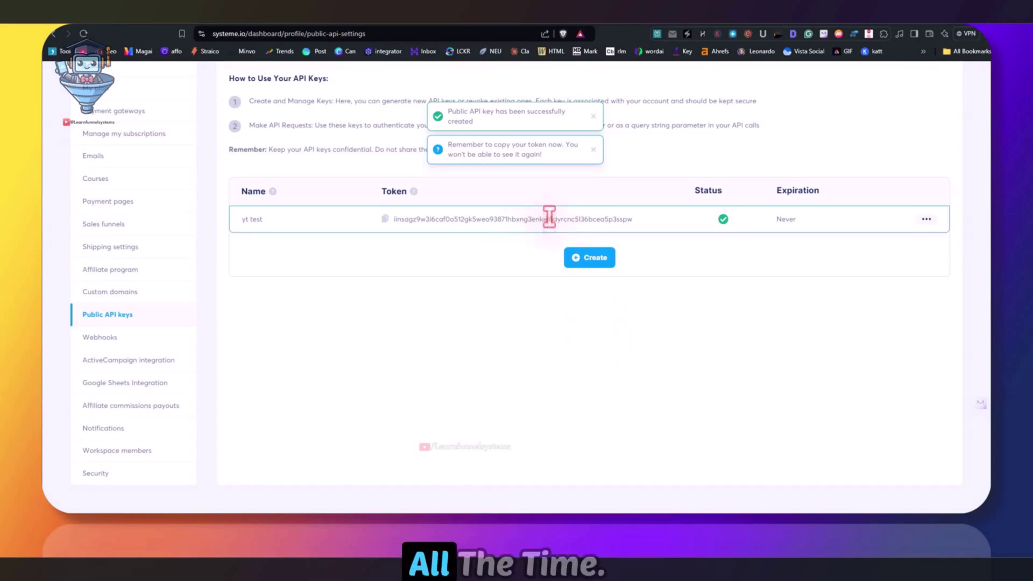
left_click(926, 219)
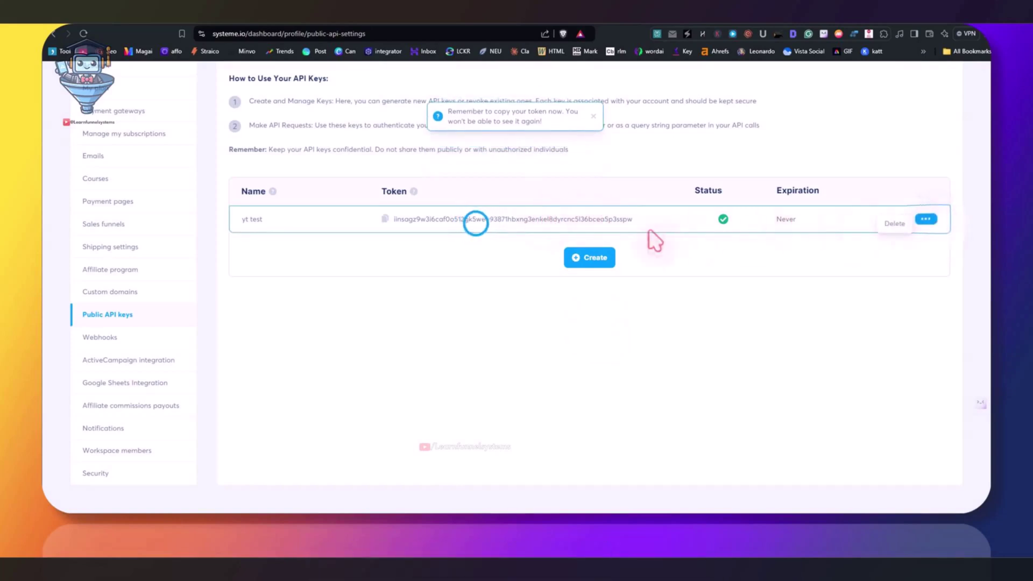
left_click(384, 219)
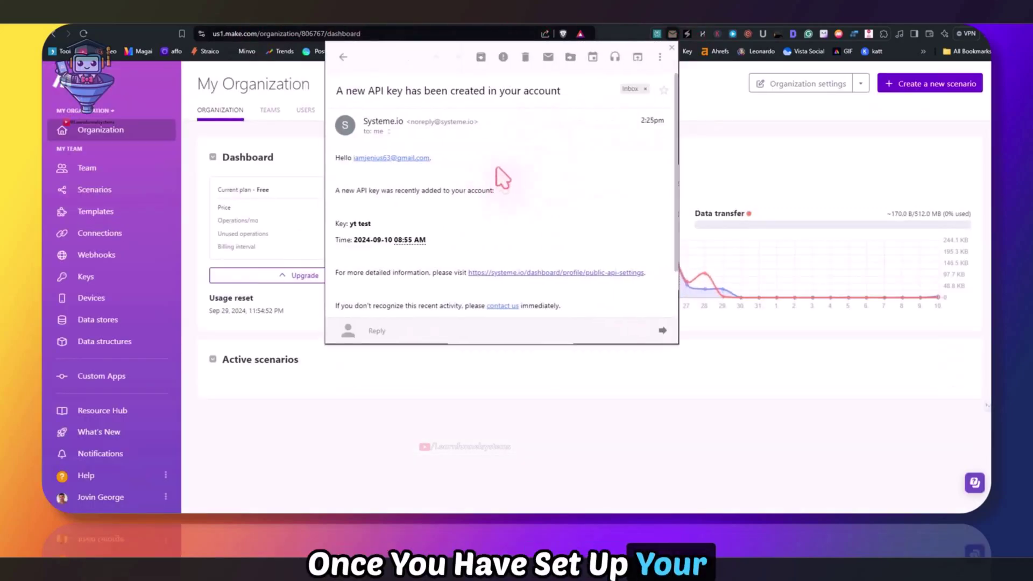
Dismiss the API key notification email and open a blank new scenario with no app list showing
scroll(512, 173, "down", 2)
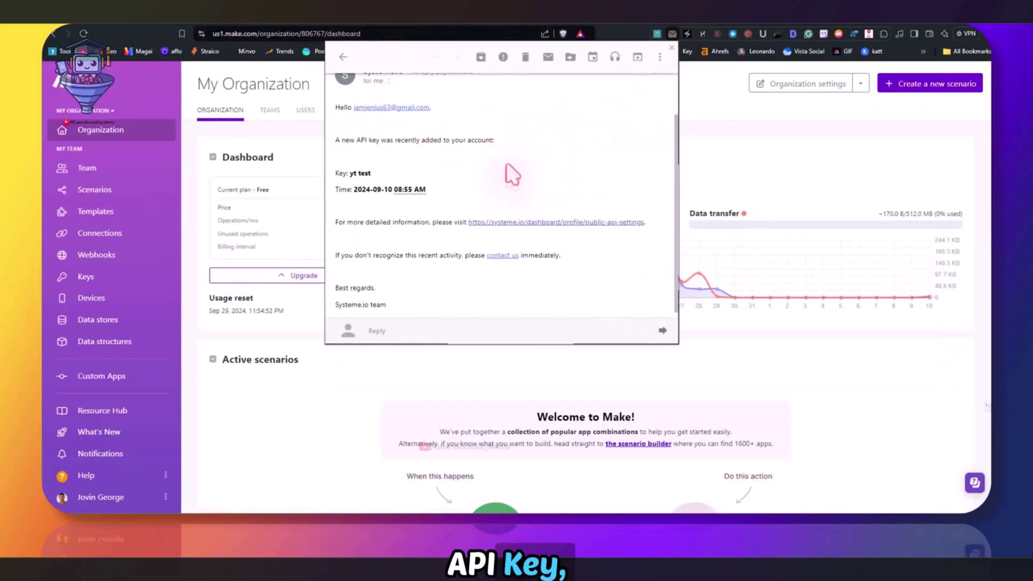
scroll(454, 183, "down", 1)
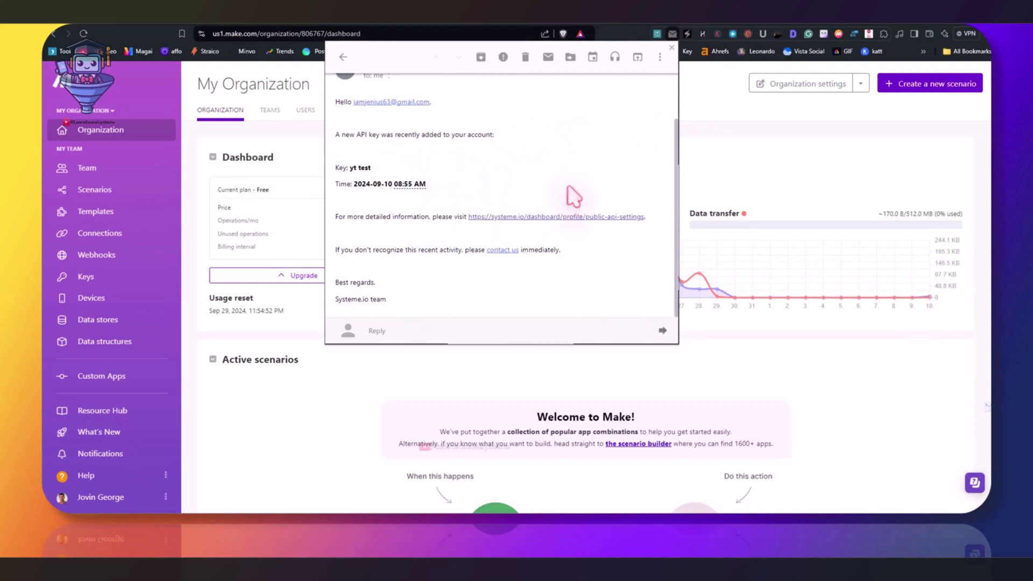
left_click(694, 154)
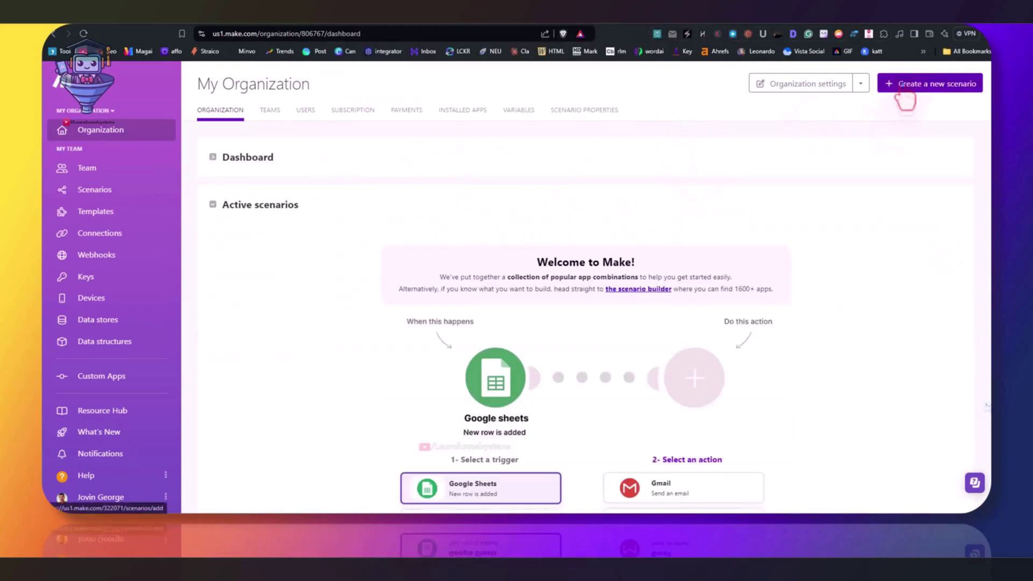
left_click(893, 85)
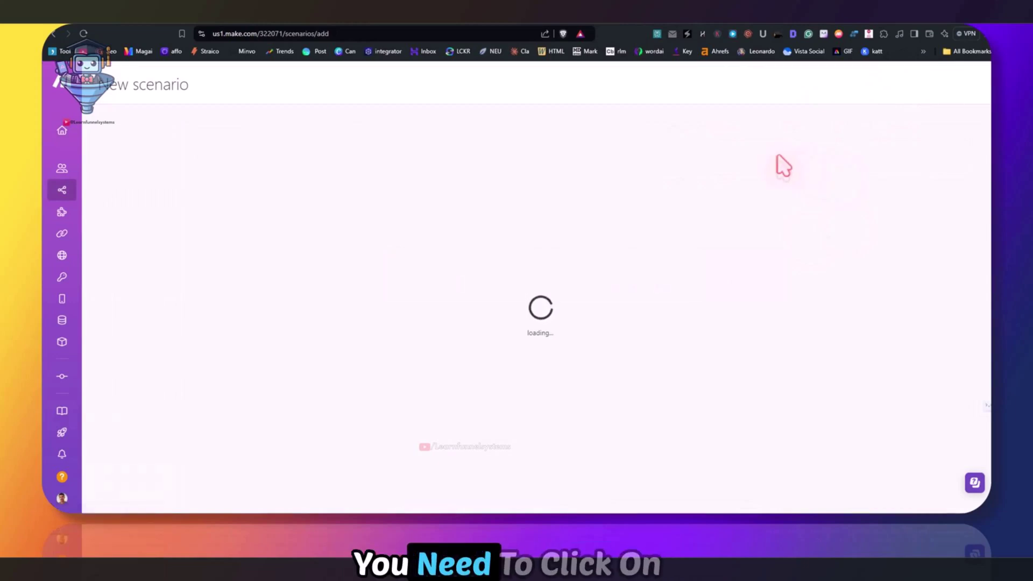
left_click(463, 162)
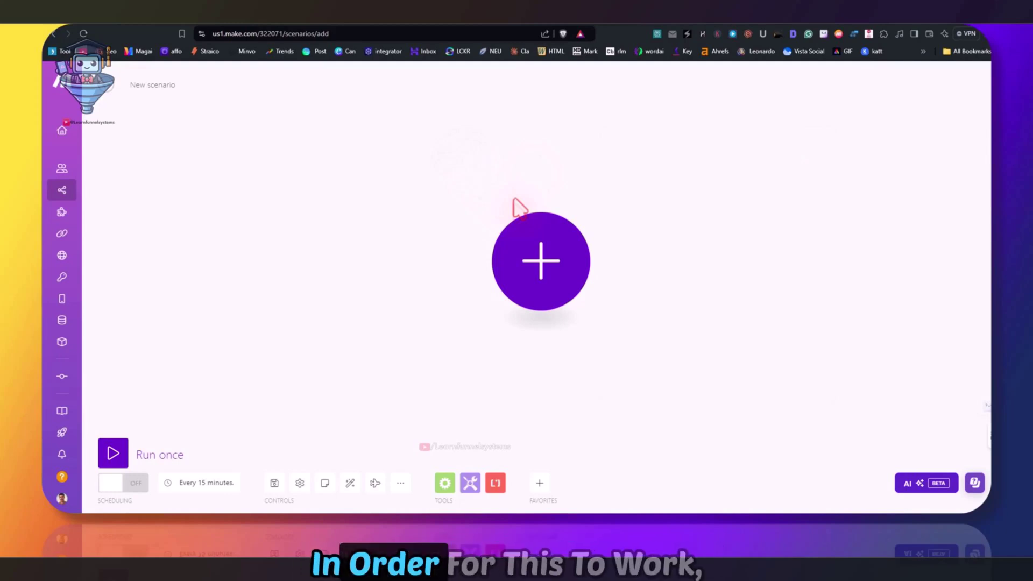
Search the apps for 'sys' and browse the full list of Systeme IO modules
left_click(535, 242)
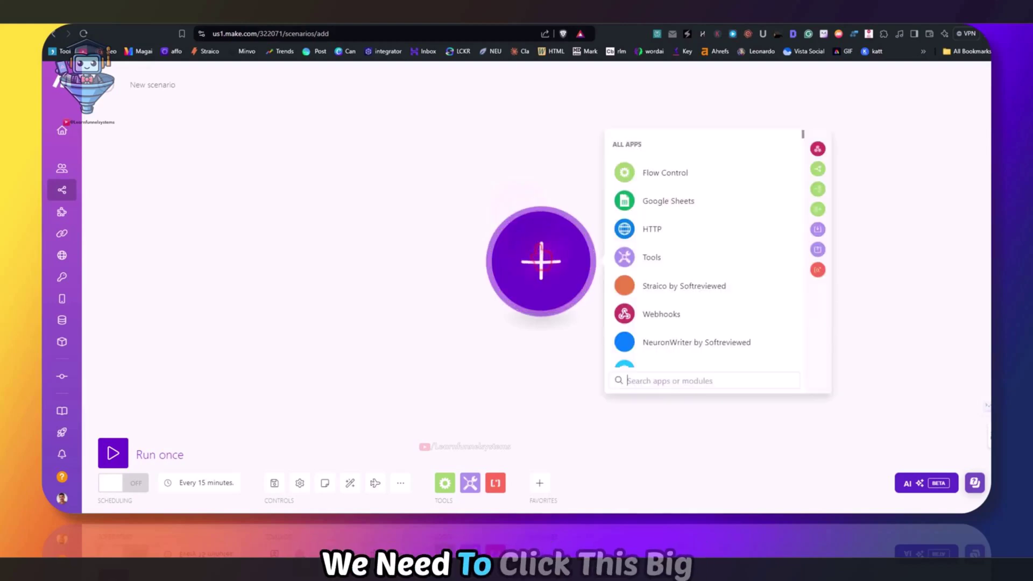
left_click(647, 380)
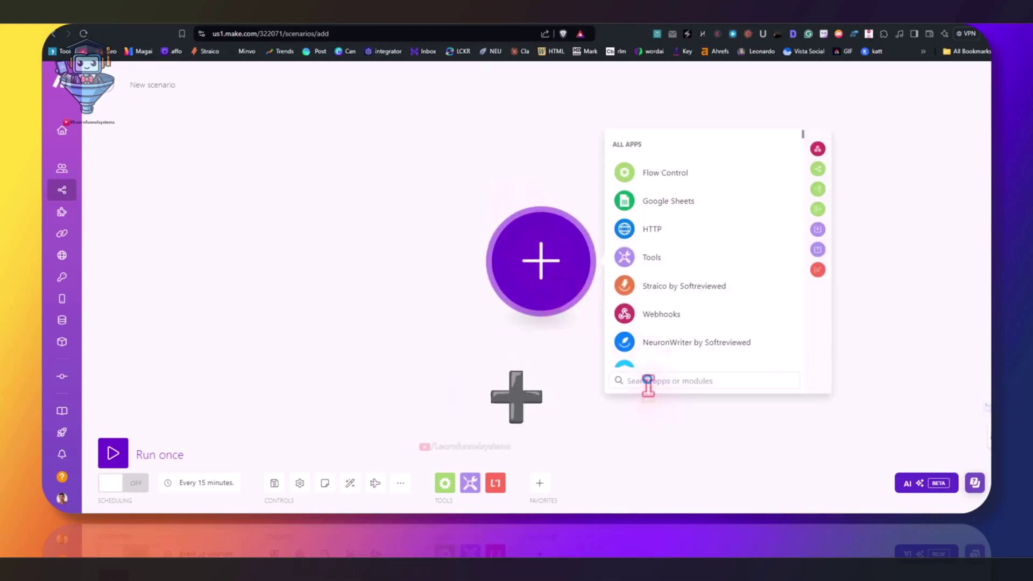
type("sys")
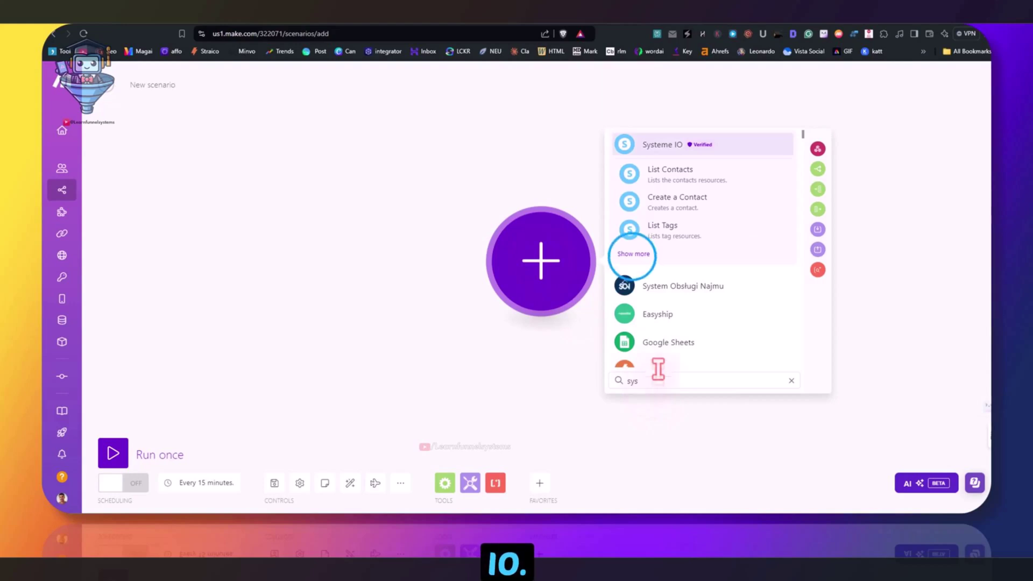
left_click(633, 253)
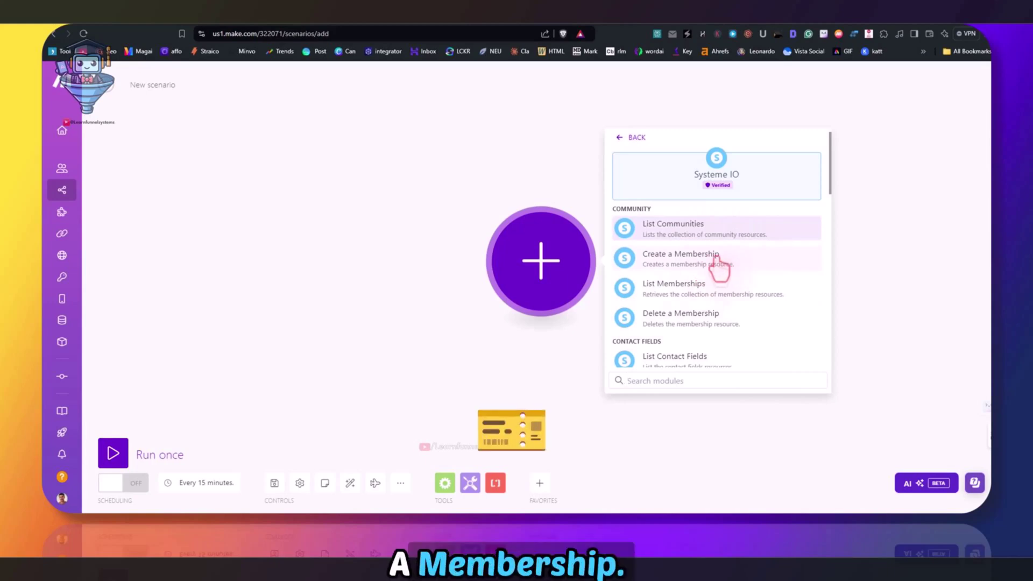
scroll(710, 272, "down", 2)
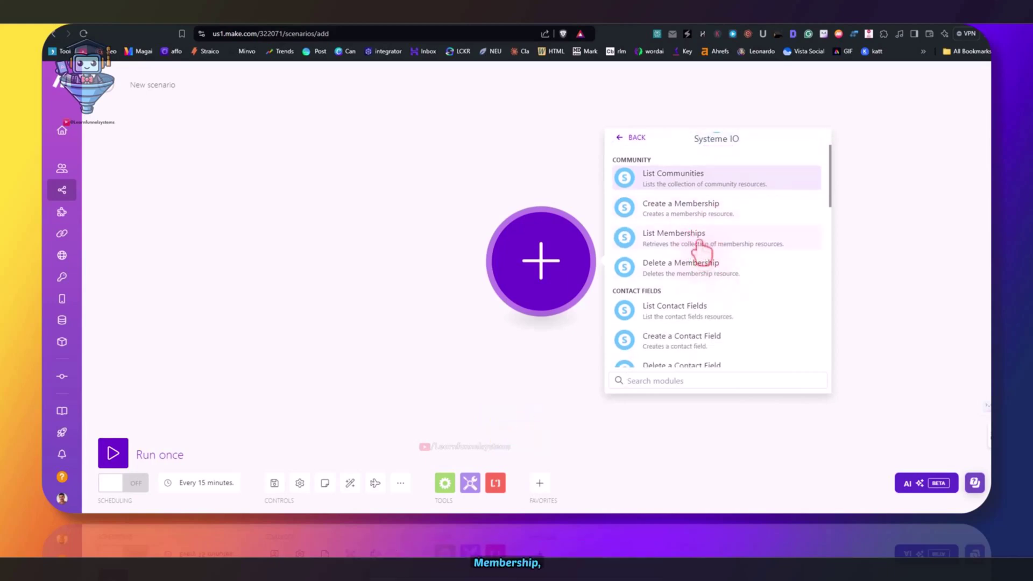
scroll(721, 278, "down", 1)
scroll(723, 269, "down", 3)
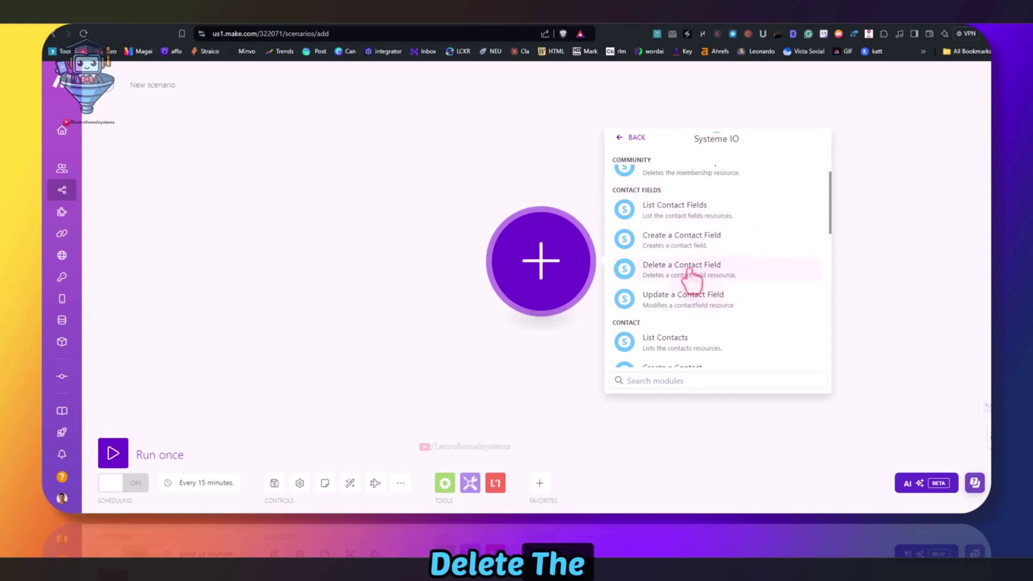
scroll(694, 280, "down", 2)
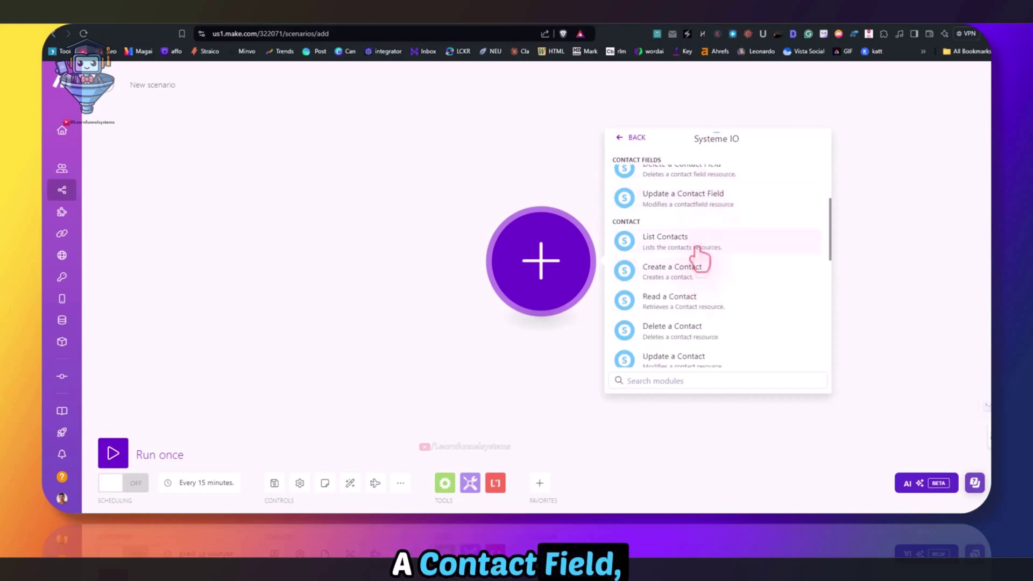
scroll(695, 247, "down", 1)
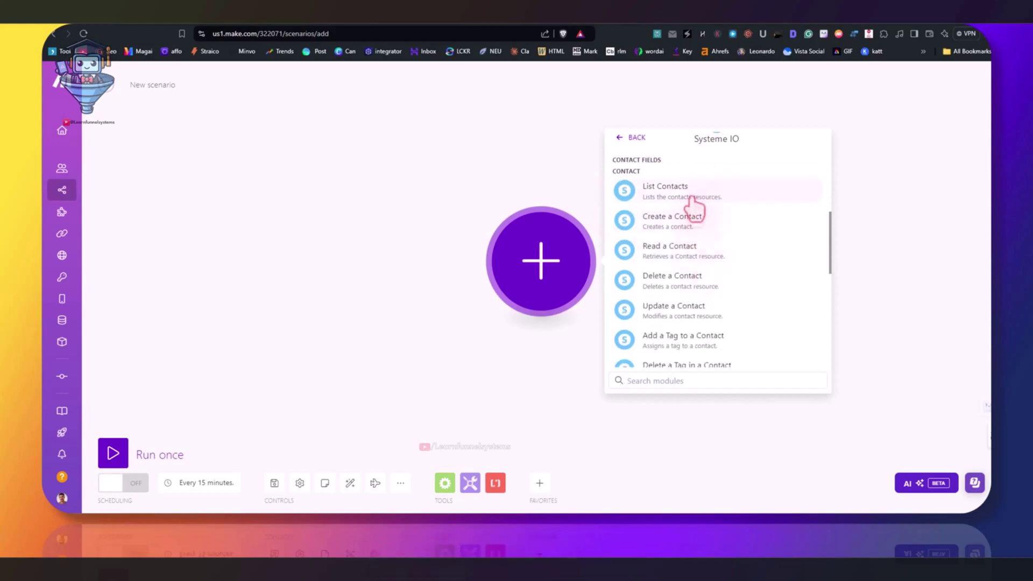
scroll(694, 226, "down", 3)
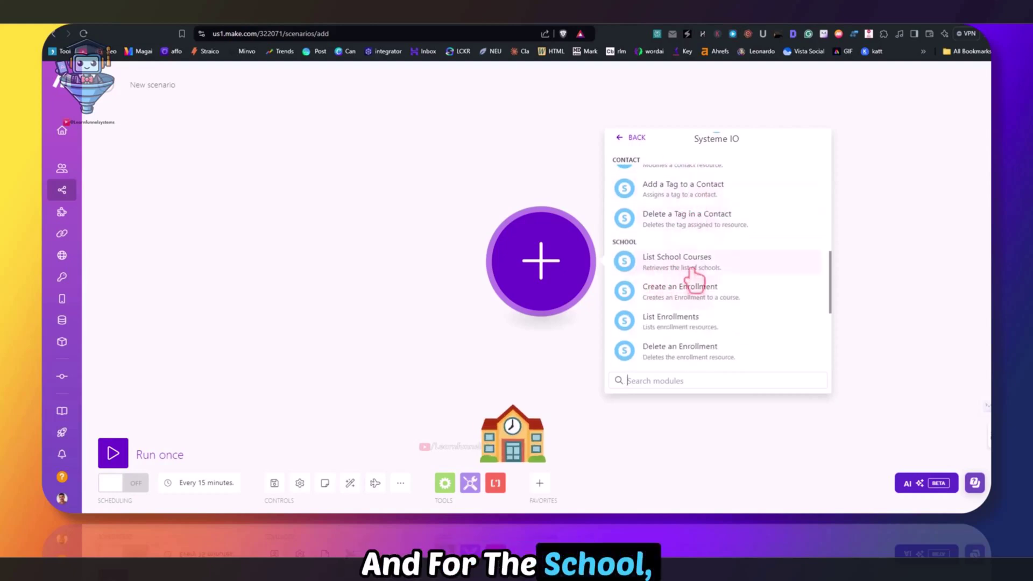
scroll(719, 268, "down", 4)
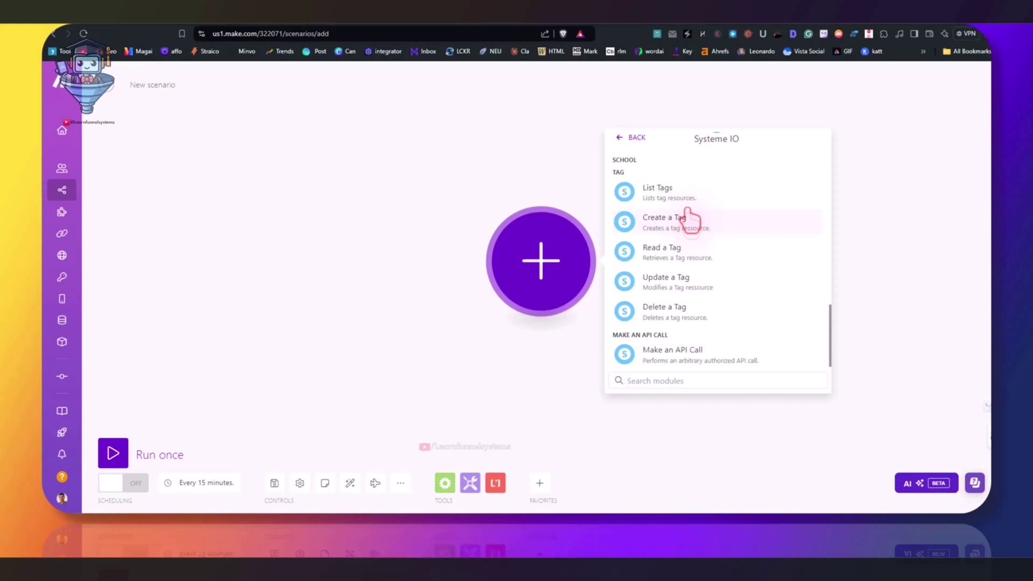
Search the app picker for 'crm' and browse the results
left_click(624, 137)
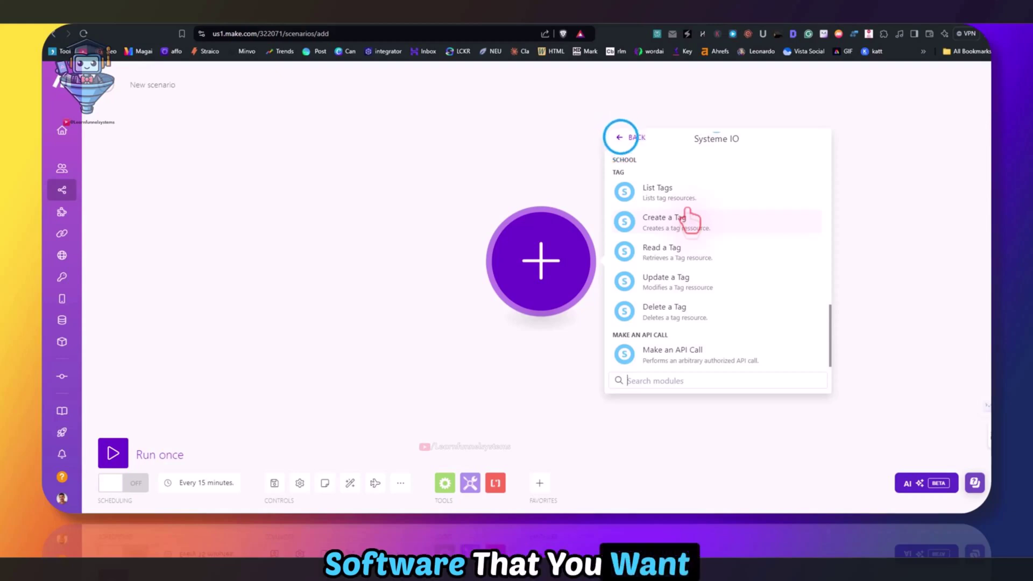
left_click(638, 380)
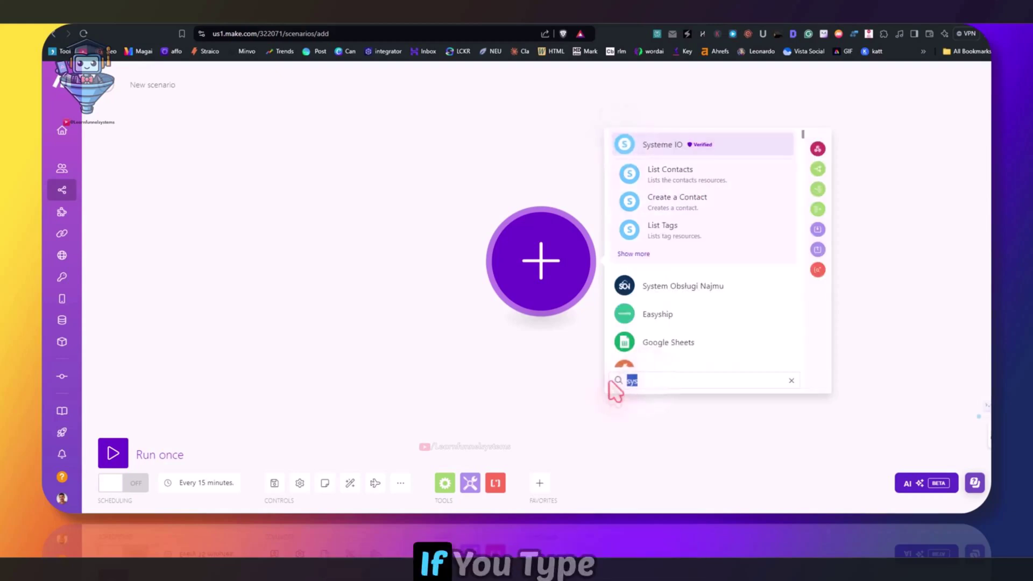
type("crm")
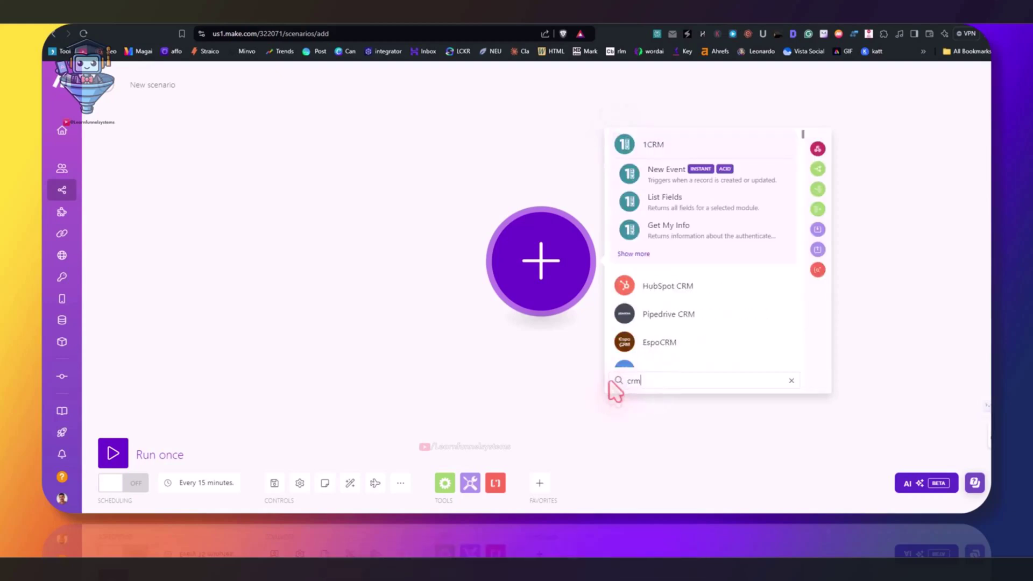
scroll(653, 306, "down", 10)
scroll(691, 291, "down", 15)
scroll(723, 253, "down", 5)
scroll(727, 296, "up", 6)
Replace the search with 'email', browse those apps, then close the app picker
double_click(640, 380)
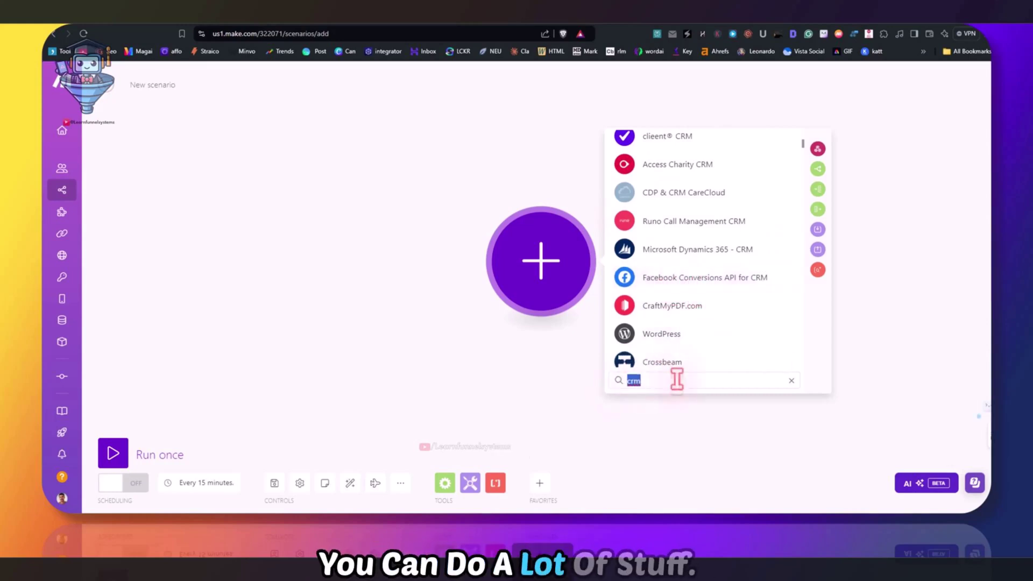
key("BackSpace")
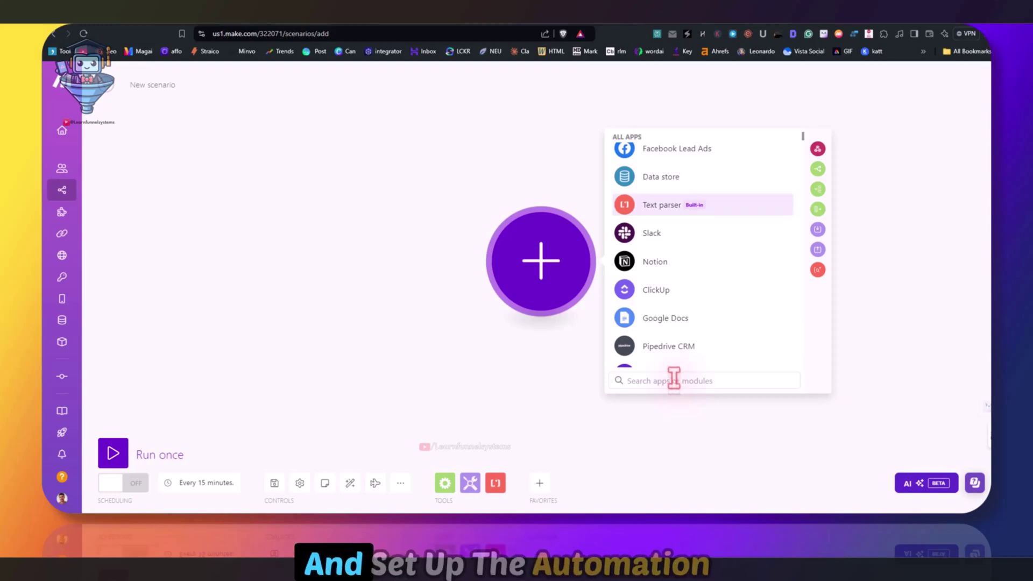
type("email")
scroll(745, 285, "down", 5)
scroll(745, 285, "down", 6)
scroll(755, 280, "down", 6)
key("Escape")
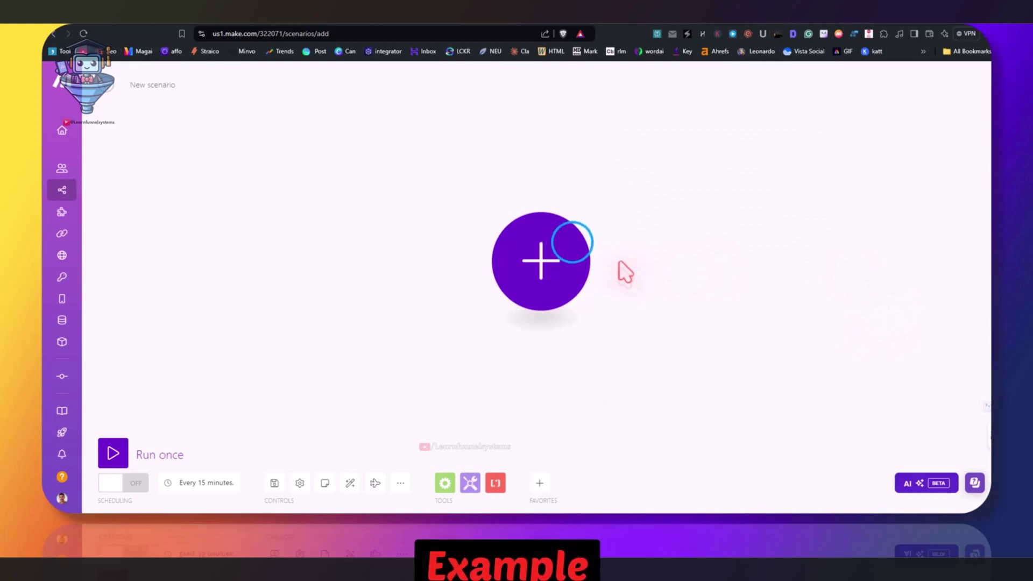
Add a Systeme IO 'Create a Contact' module to the scenario, found by searching 'syst'
left_click(573, 244)
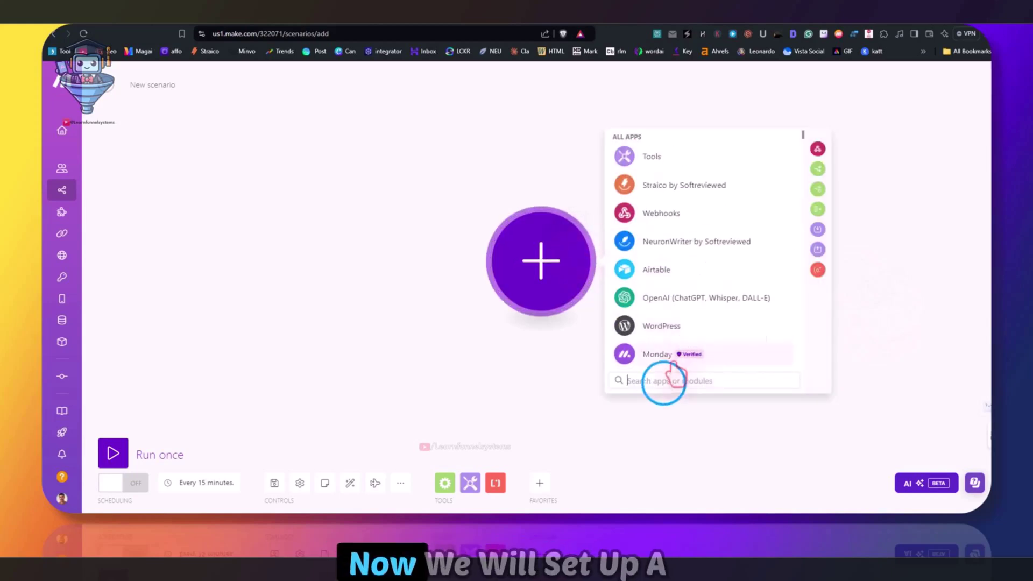
type("syste")
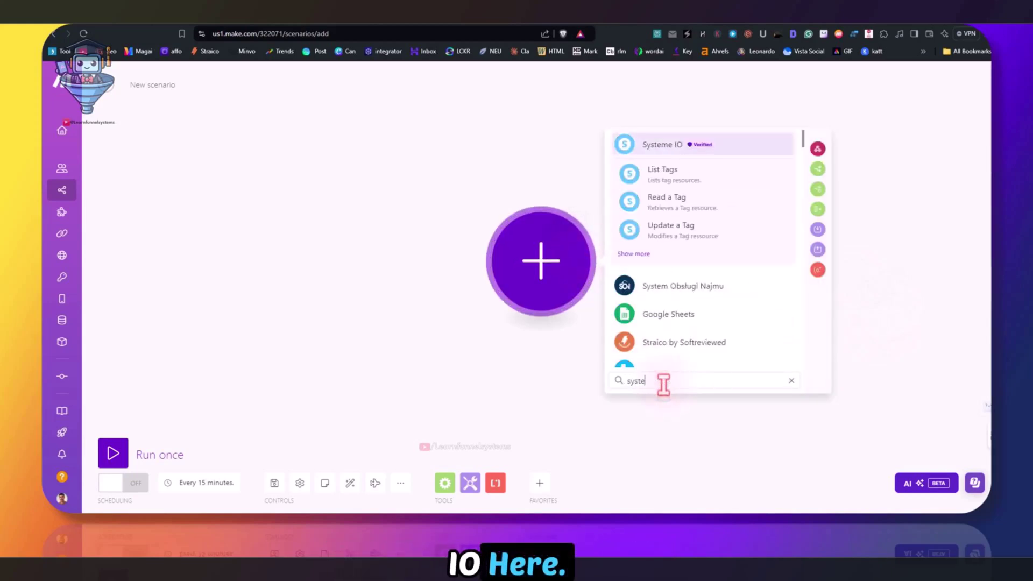
left_click(663, 143)
scroll(699, 263, "down", 4)
left_click(708, 322)
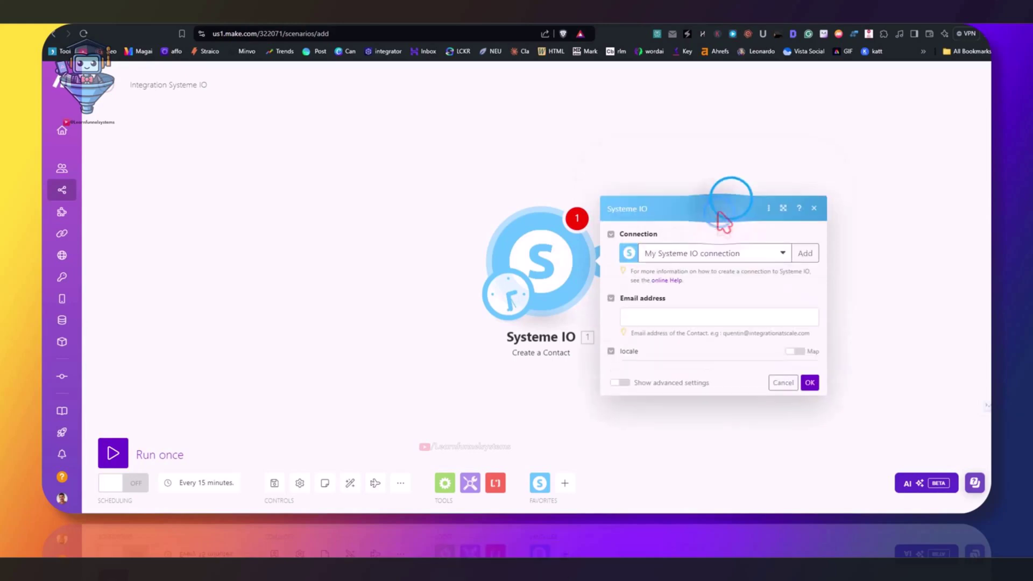
Create and save a new Systeme IO connection using the pasted API key
left_click(729, 202)
left_click(803, 202)
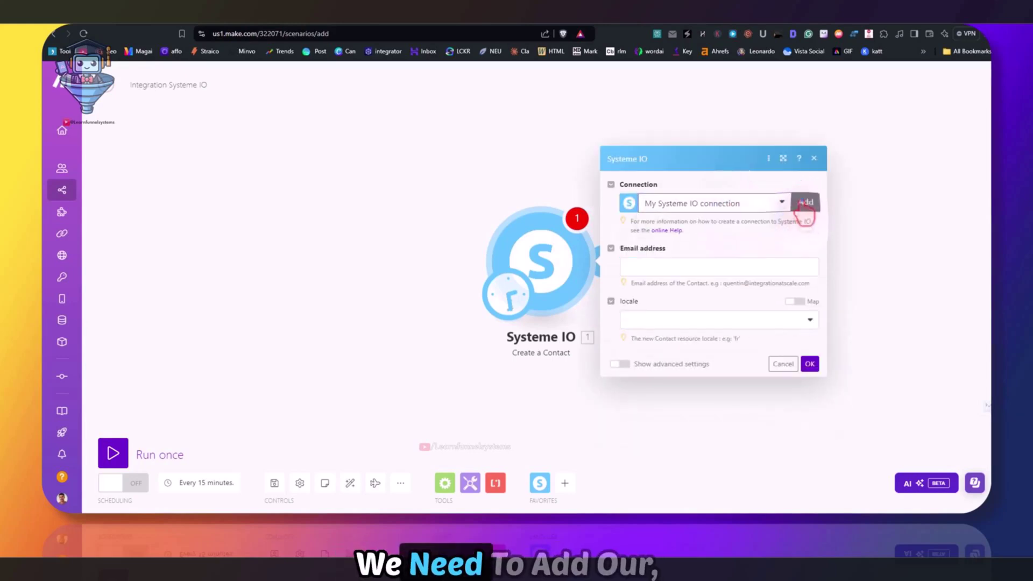
right_click(623, 215)
left_click(652, 301)
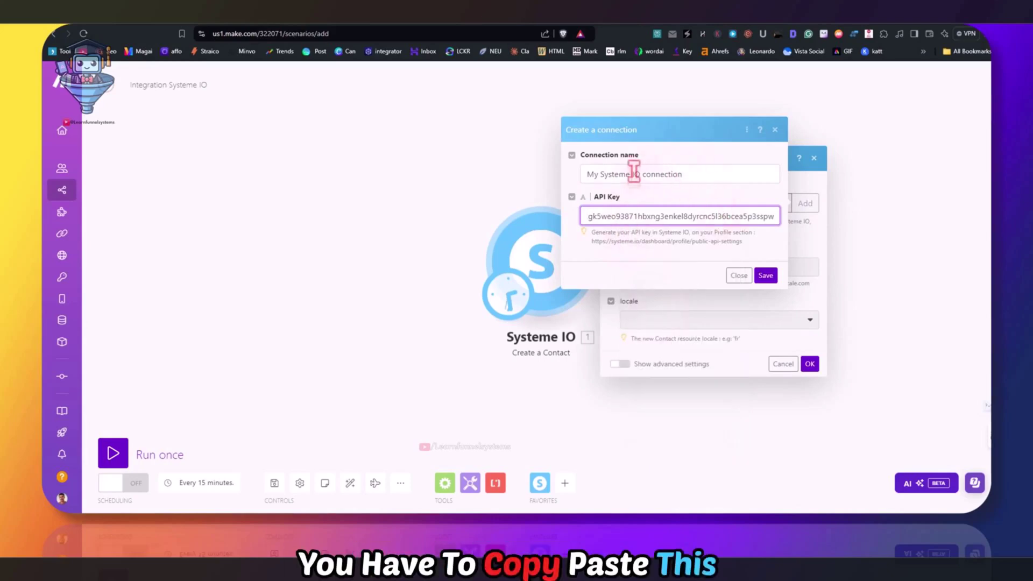
left_click(137, 17)
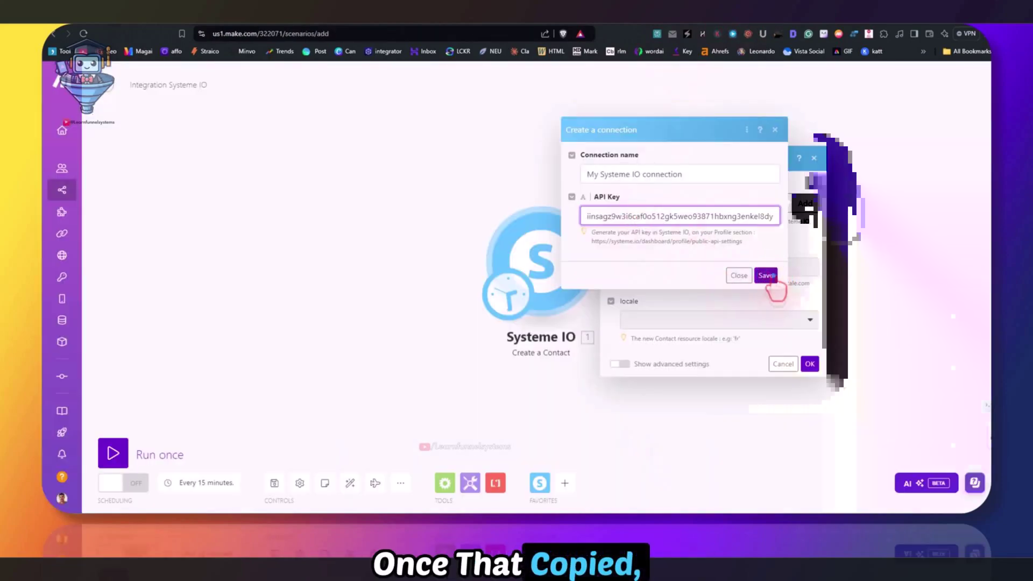
left_click(766, 276)
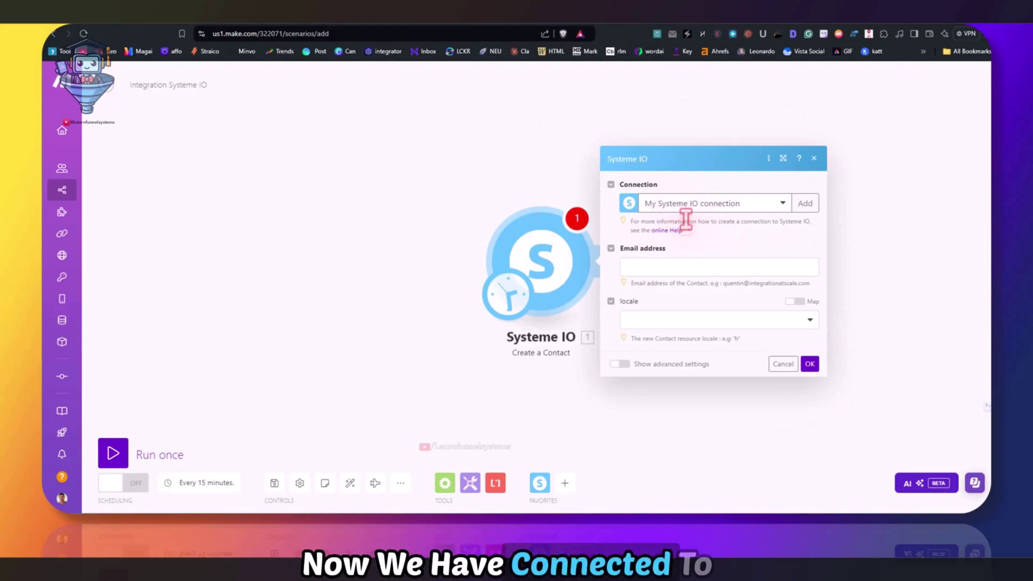
Enter a test contact email, set locale to 'en', and confirm the Create a Contact module
left_click(675, 266)
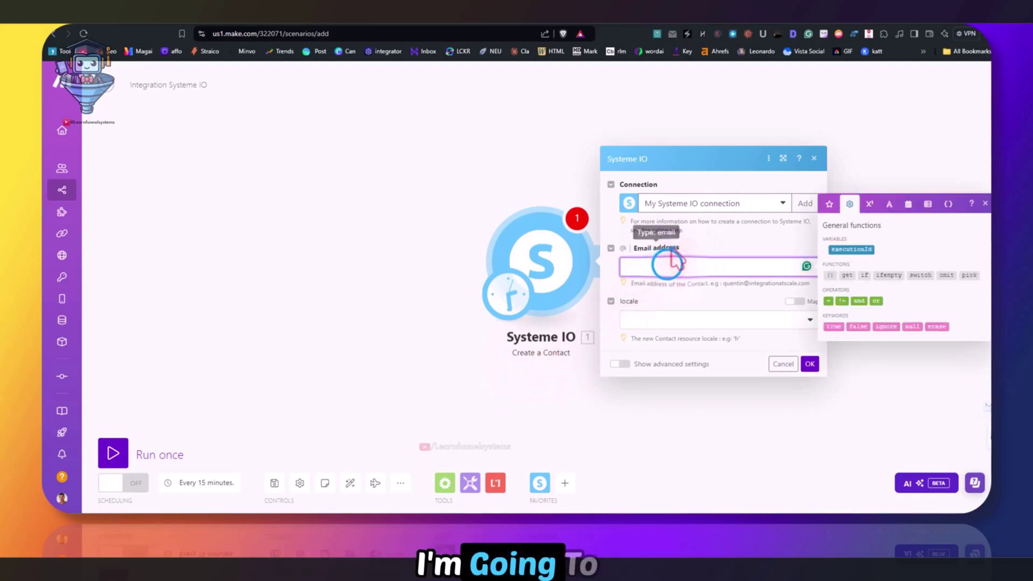
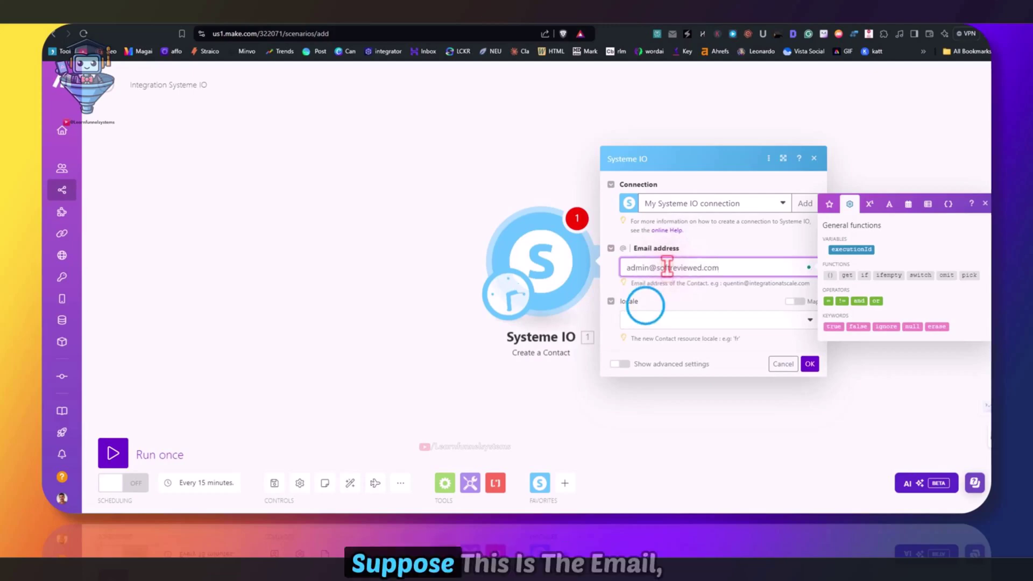
left_click(683, 319)
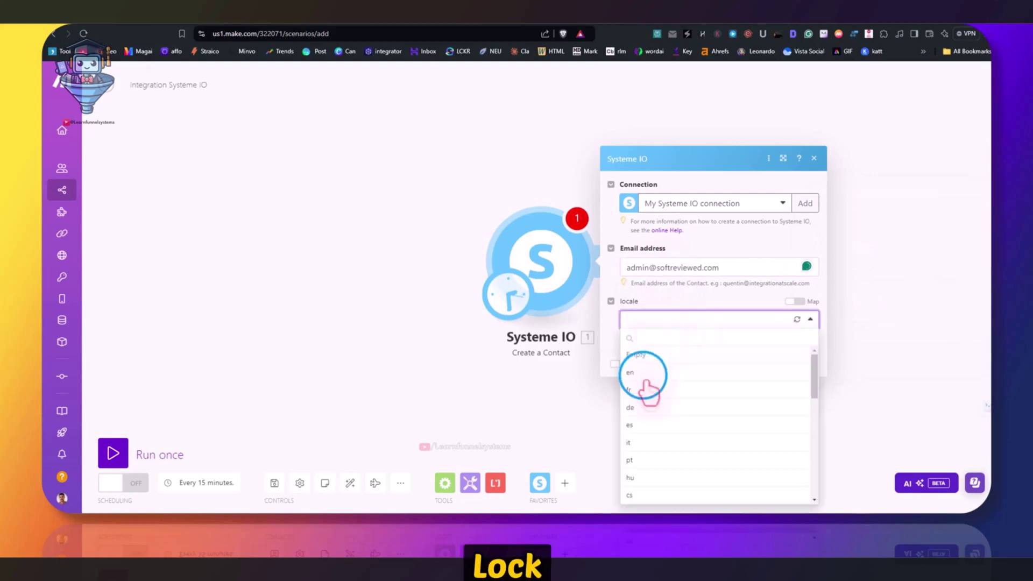
left_click(643, 373)
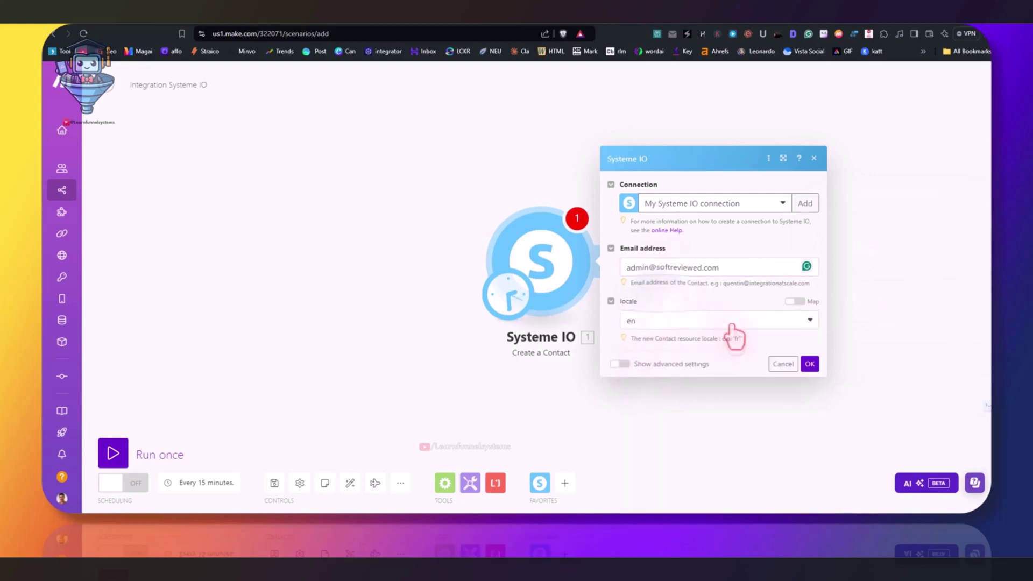
left_click(810, 363)
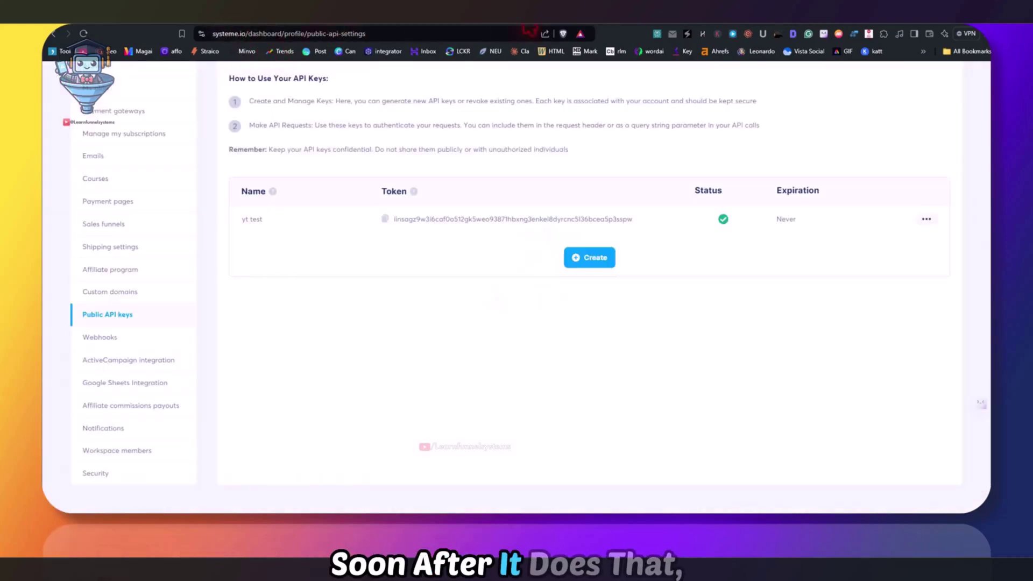
Open the Contacts section from Systeme.io's top navigation
scroll(196, 132, "up", 3)
left_click(592, 78)
left_click(590, 105)
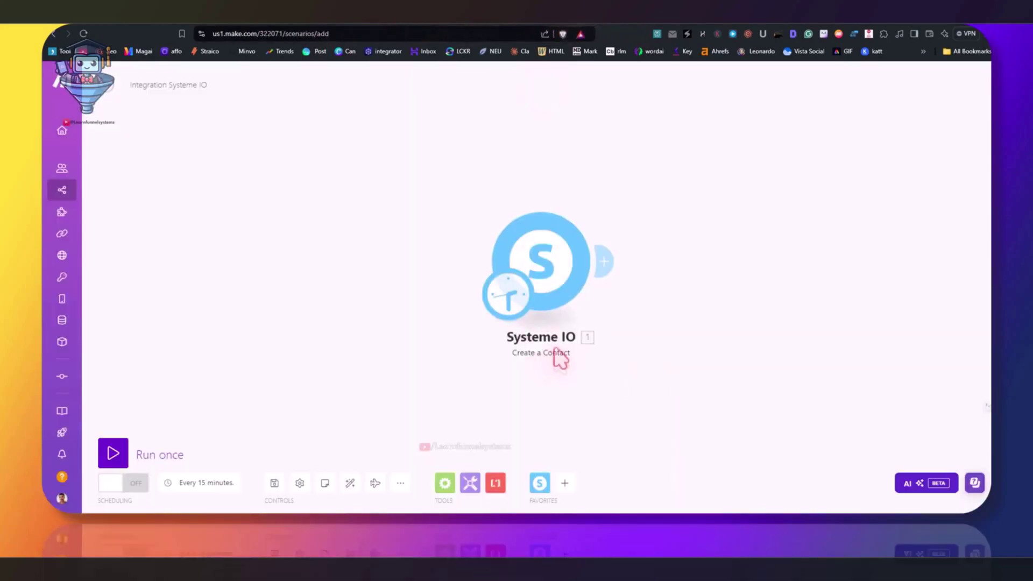
Run only the Create a Contact module, then reload Systeme.io's contacts list to check the result
right_click(552, 260)
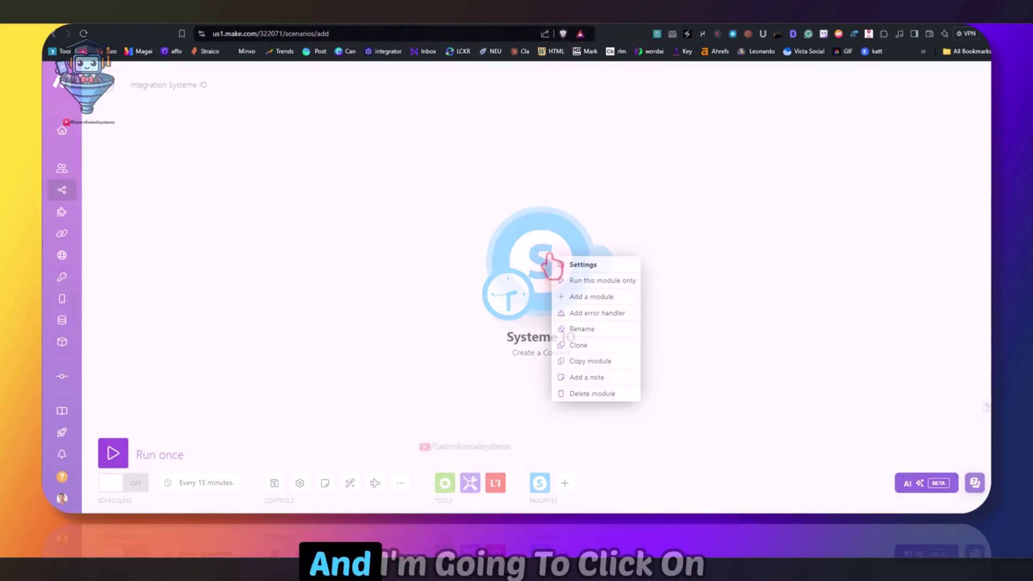
left_click(570, 279)
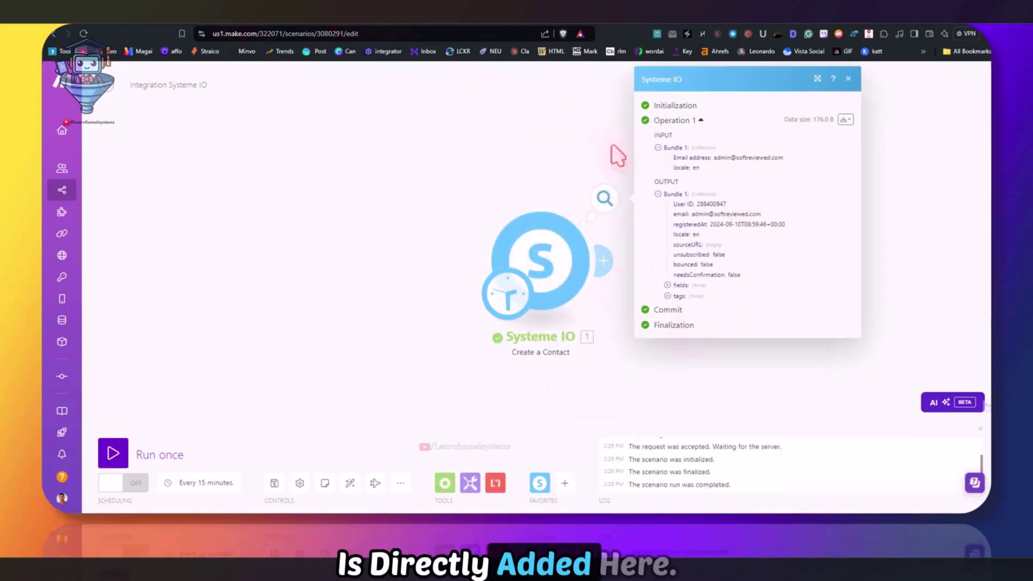
left_click_drag(693, 214, 861, 226)
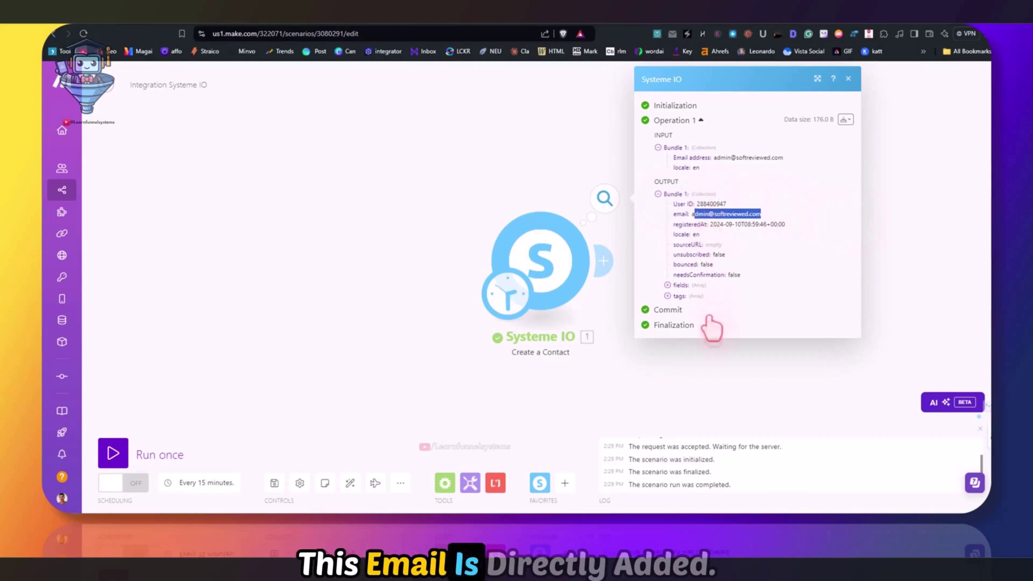
left_click(198, 14)
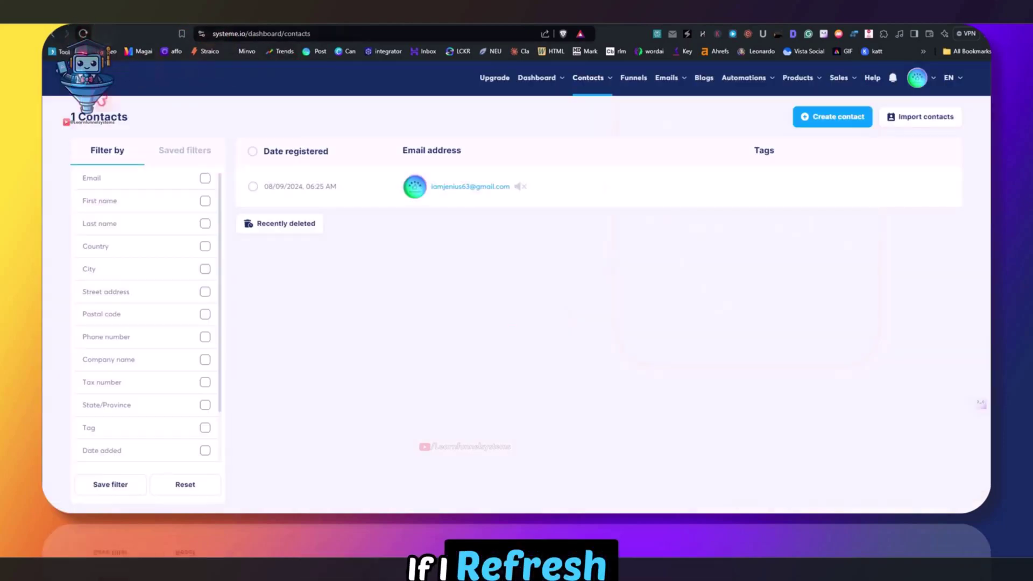
left_click(83, 33)
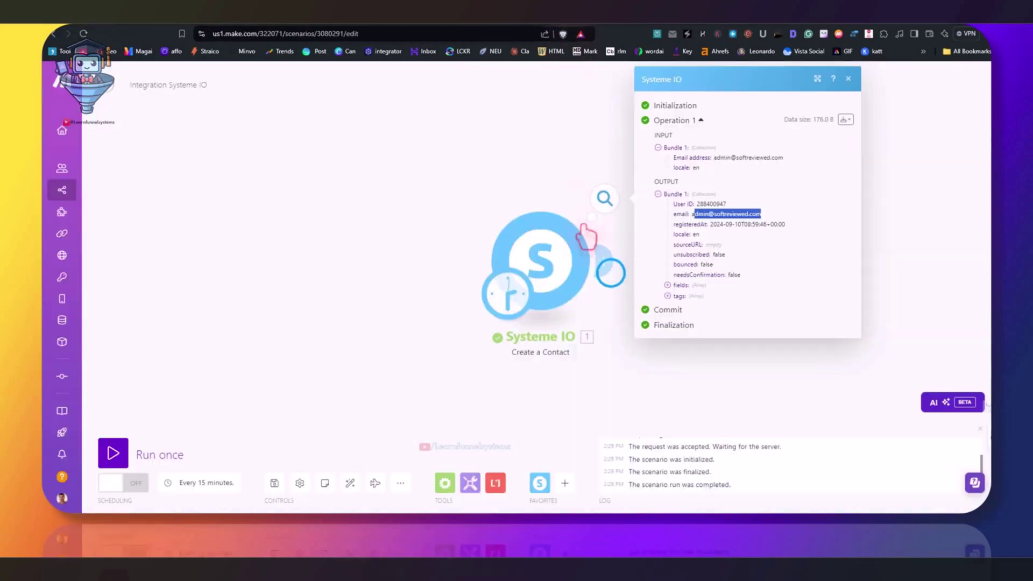
Add a Systeme IO 'Delete a Contact' module after Create a Contact, mapping User ID into Contact ID
left_click(610, 263)
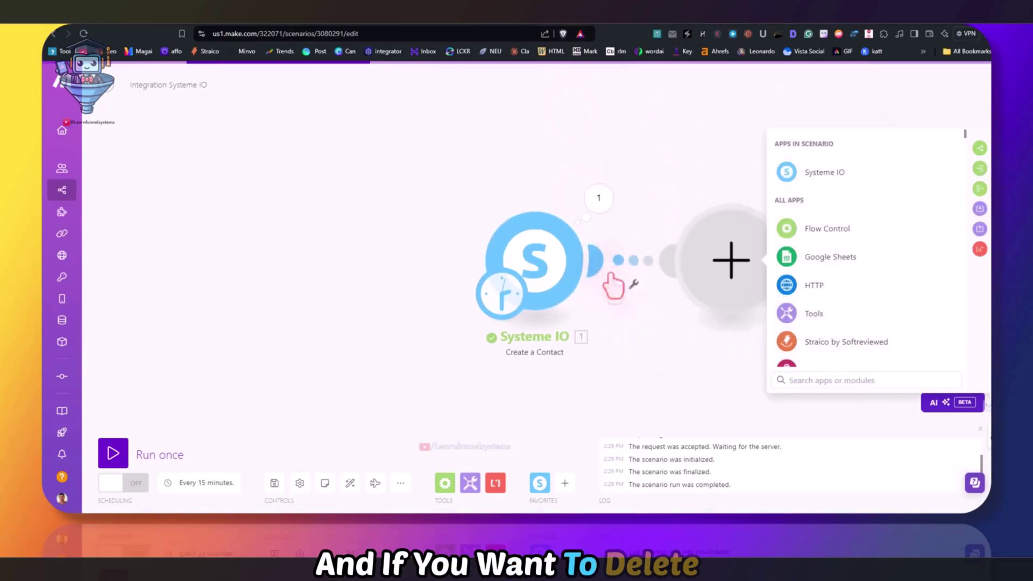
left_click(821, 174)
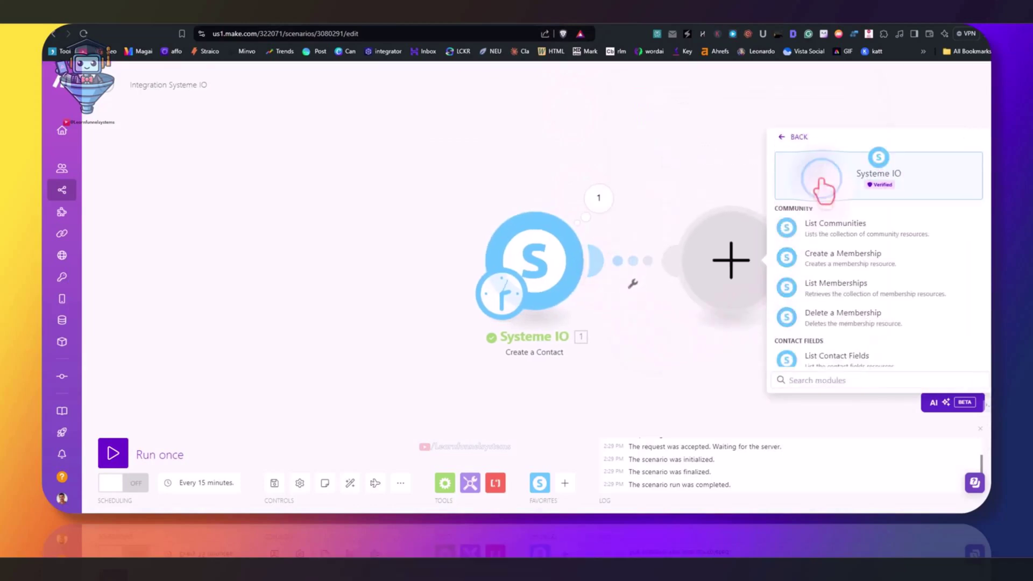
scroll(828, 294, "down", 5)
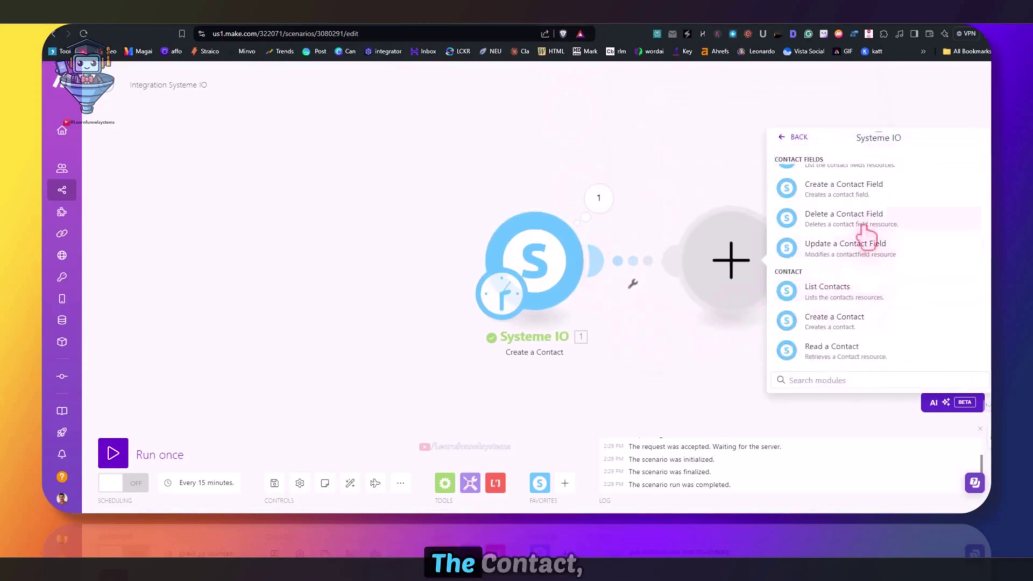
left_click(864, 232)
left_click(861, 295)
left_click(531, 268)
left_click(868, 325)
Copy the test contact's ID from its systeme.io page address and set it as the Contact ID
right_click(627, 280)
left_click(626, 280)
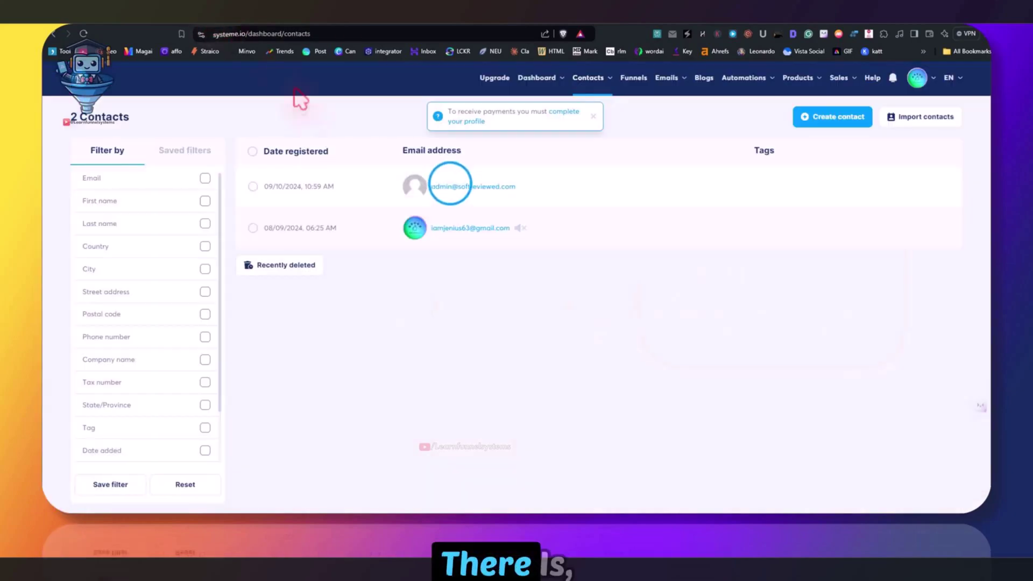
left_click(450, 187)
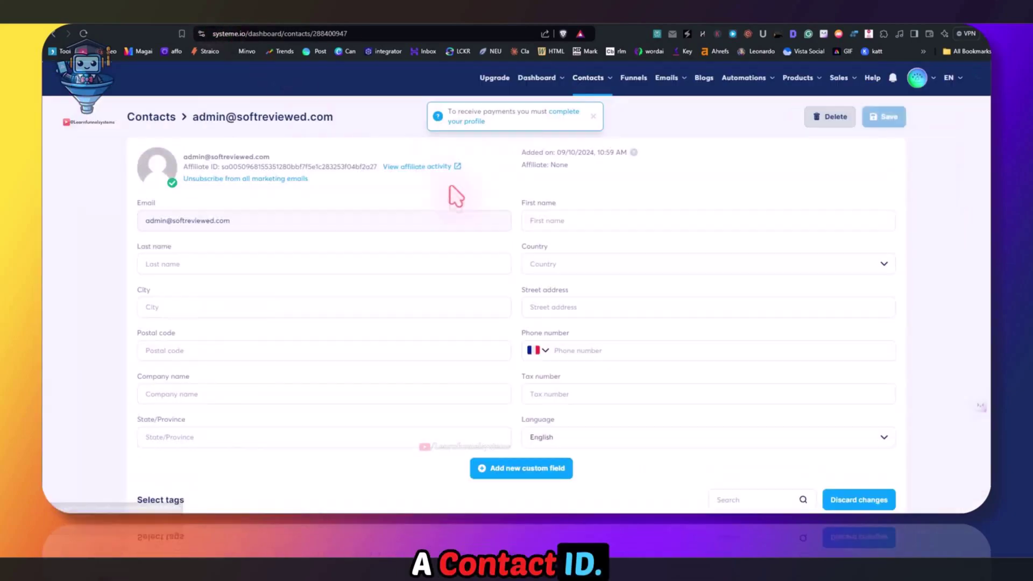
scroll(467, 226, "down", 10)
scroll(466, 226, "up", 10)
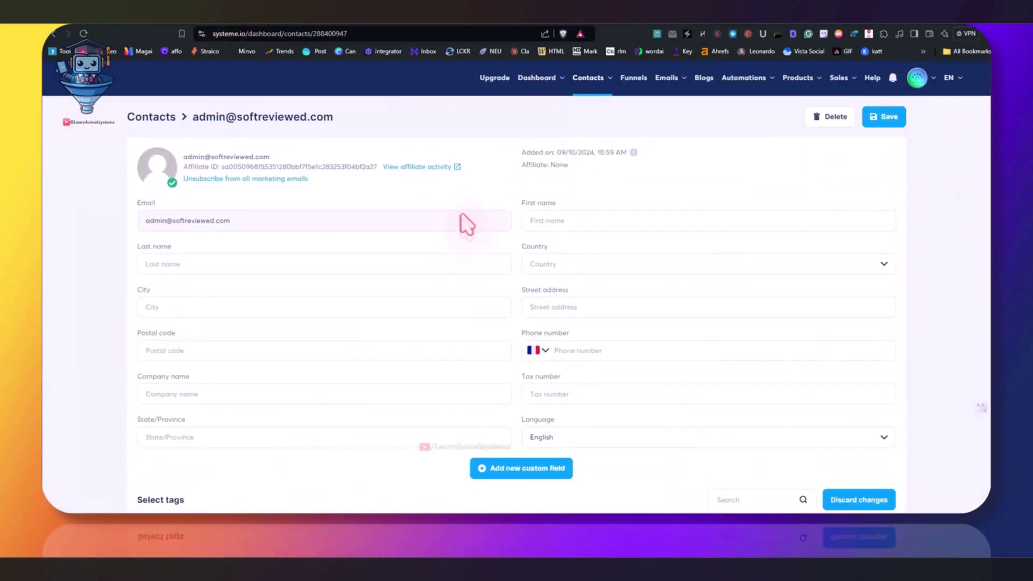
double_click(350, 33)
right_click(345, 33)
left_click(349, 85)
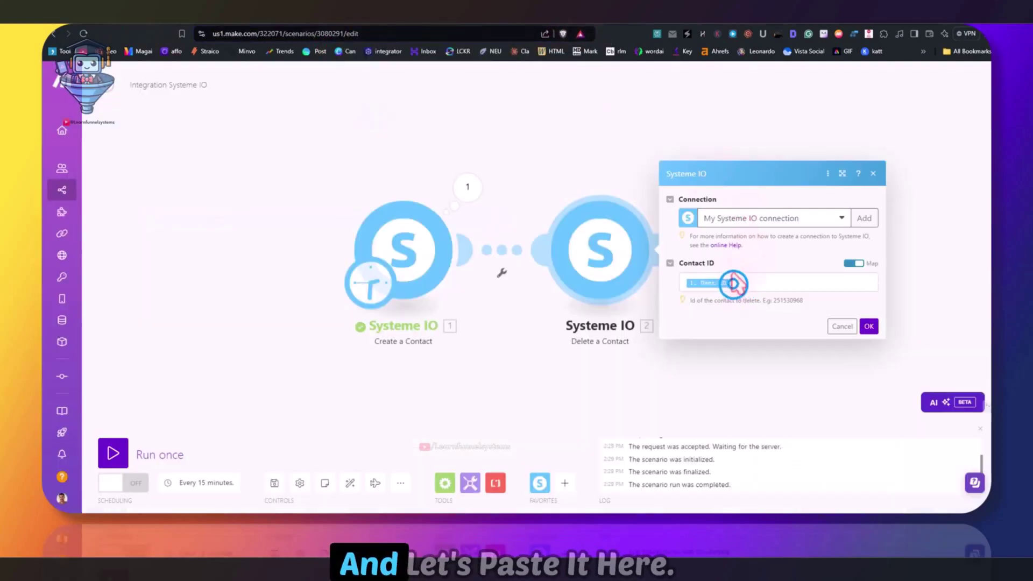
left_click(732, 282)
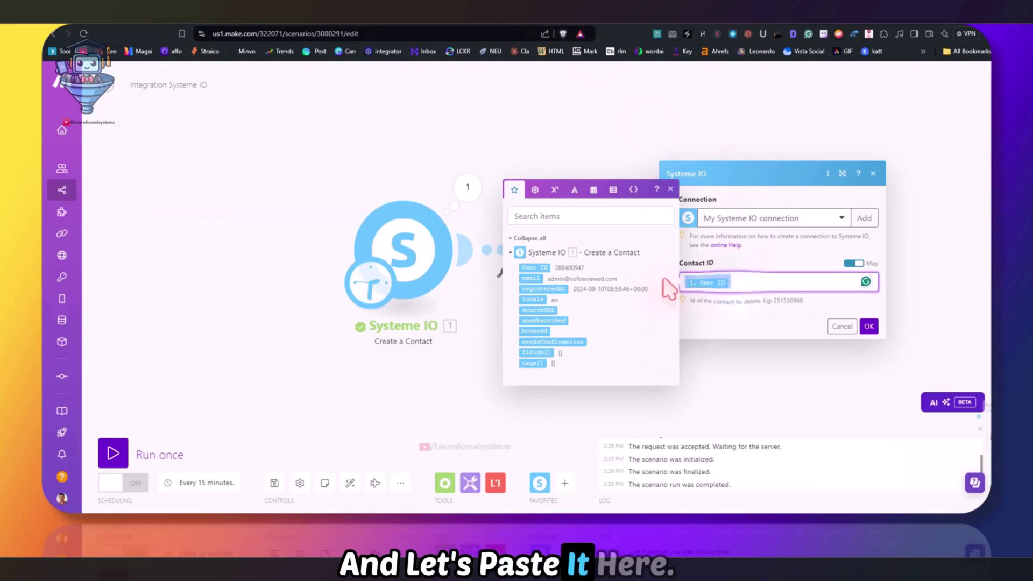
key("BackSpace")
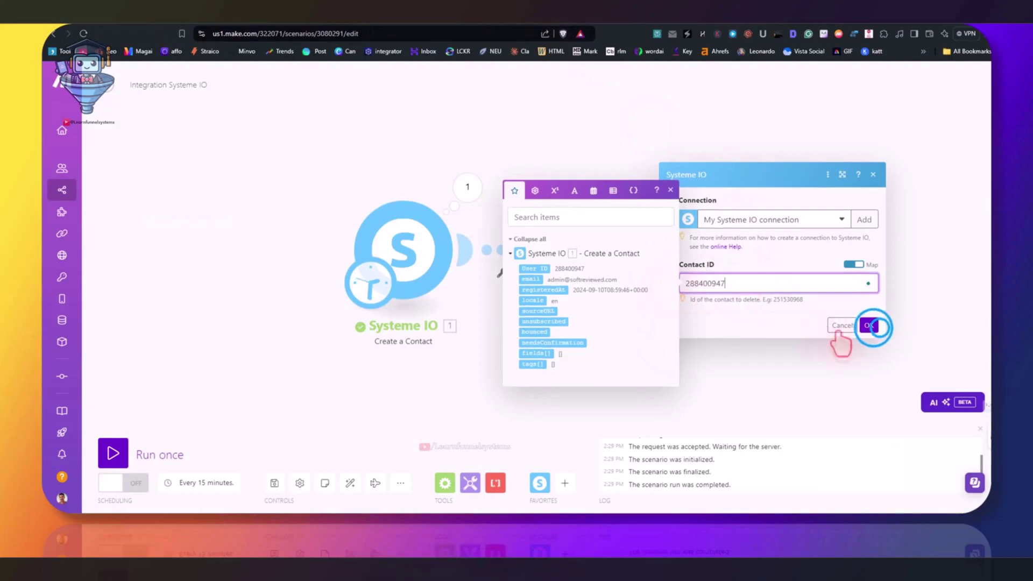
left_click(868, 325)
Run only the Delete a Contact module, then reload the systeme.io Contacts list to confirm removal
right_click(619, 250)
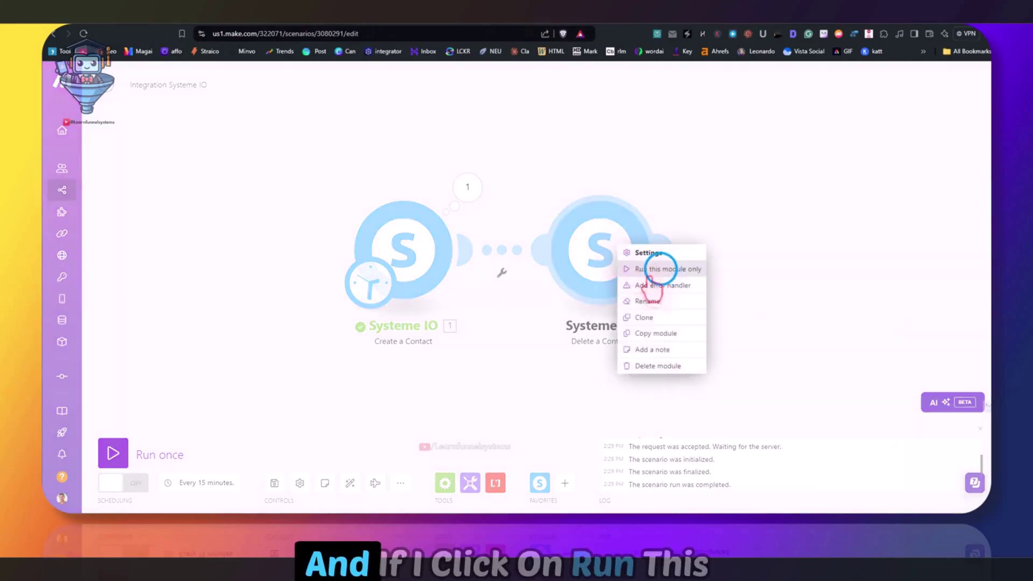
left_click(662, 269)
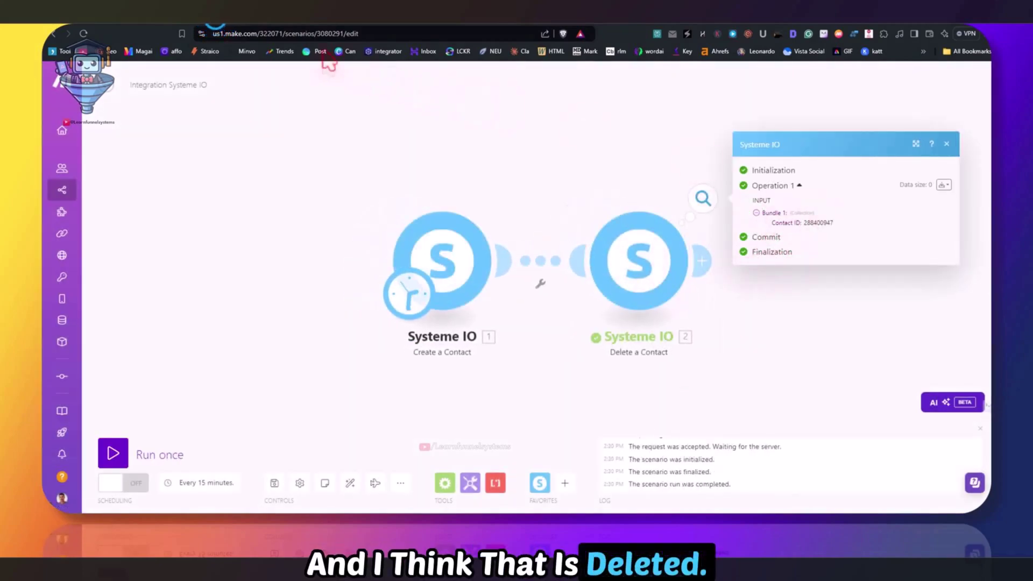
left_click(144, 114)
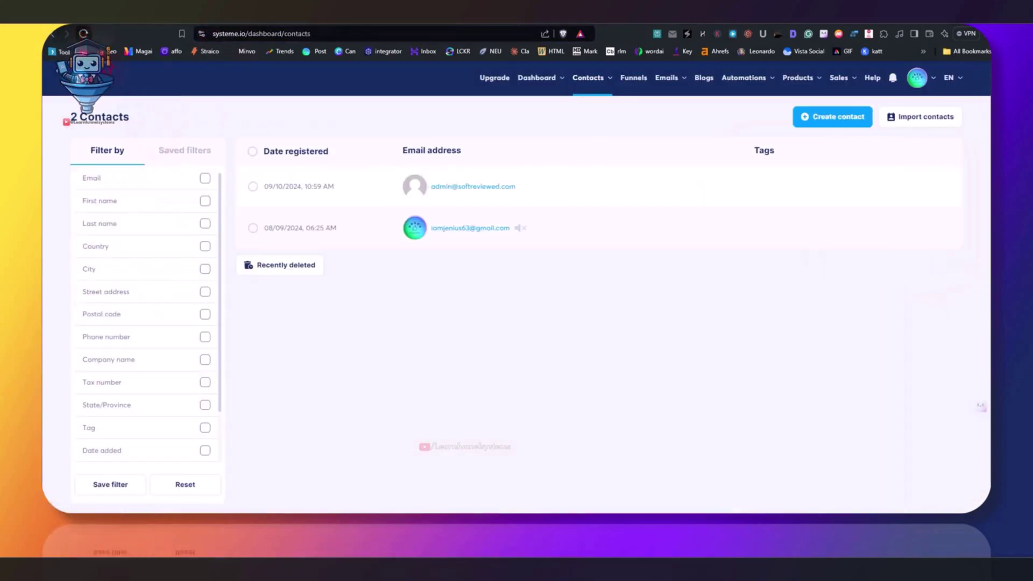
key("F5")
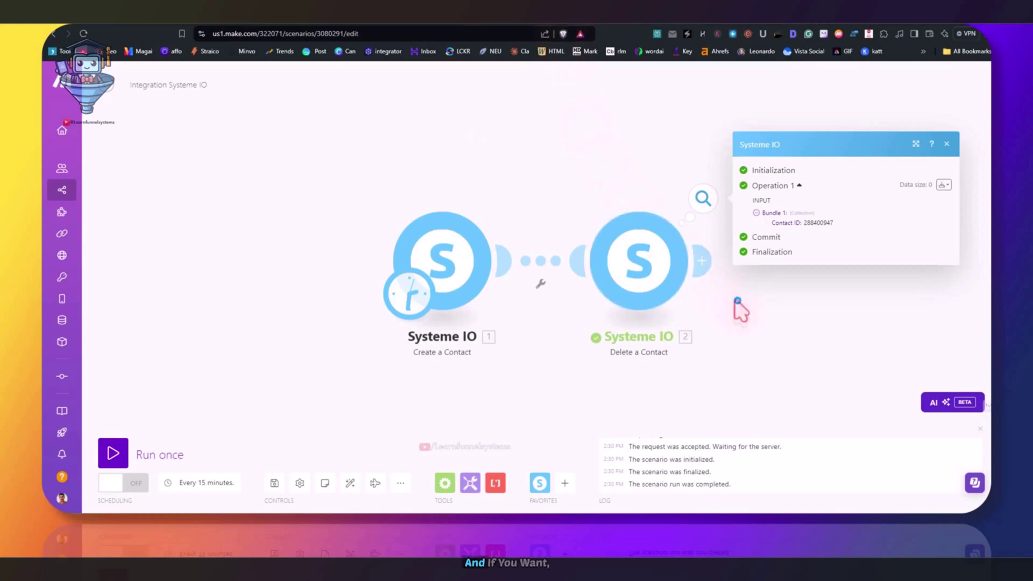
Pan the scenario and dismiss the module chooser opened after Delete a Contact
left_click_drag(737, 303, 669, 300)
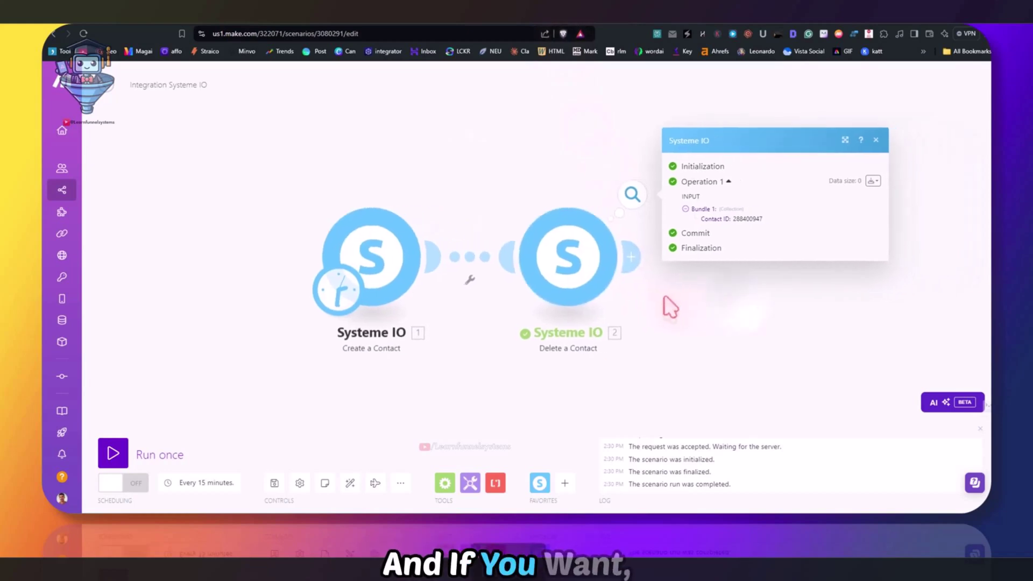
left_click(630, 259)
left_click(710, 315)
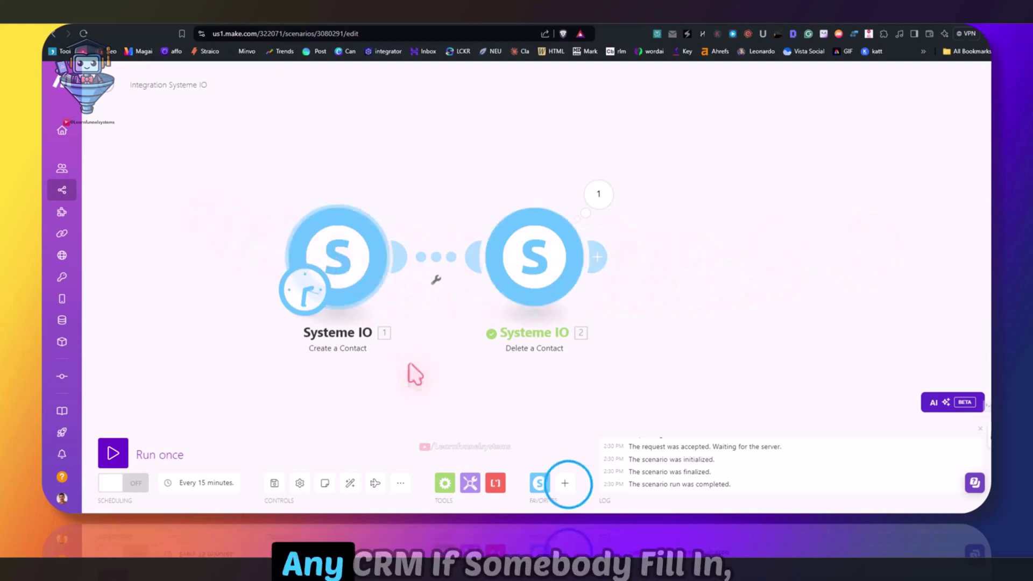
Add HubSpot CRM's Watch CRM Objects trigger, found by searching 'crm', ahead of Create a Contact
left_click(566, 483)
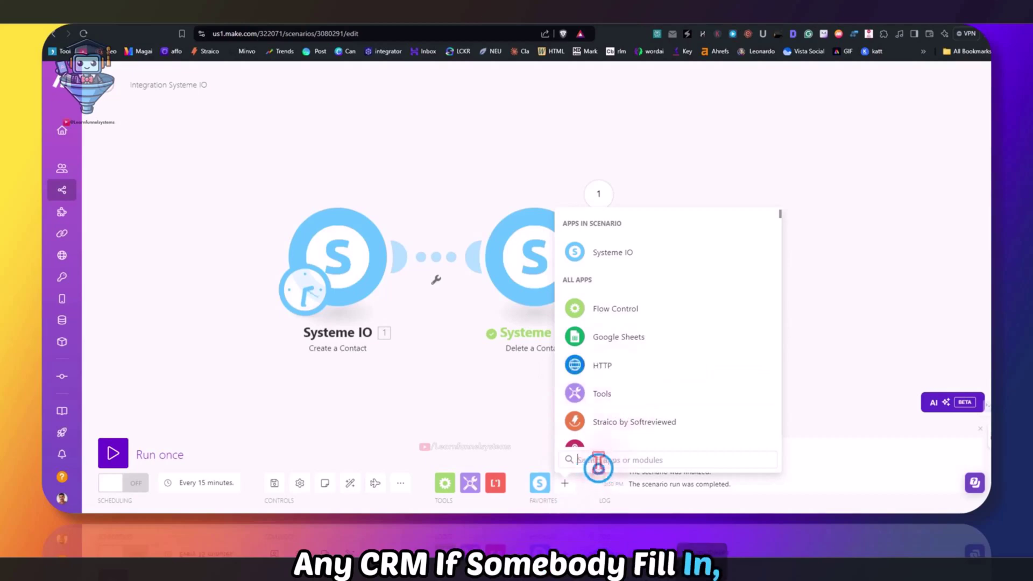
type("crm")
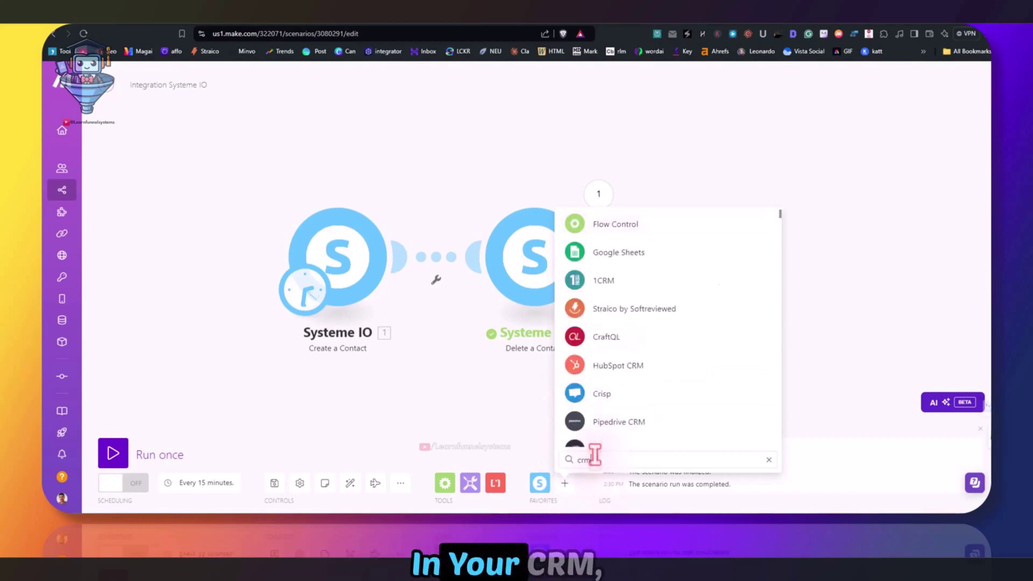
left_click(618, 255)
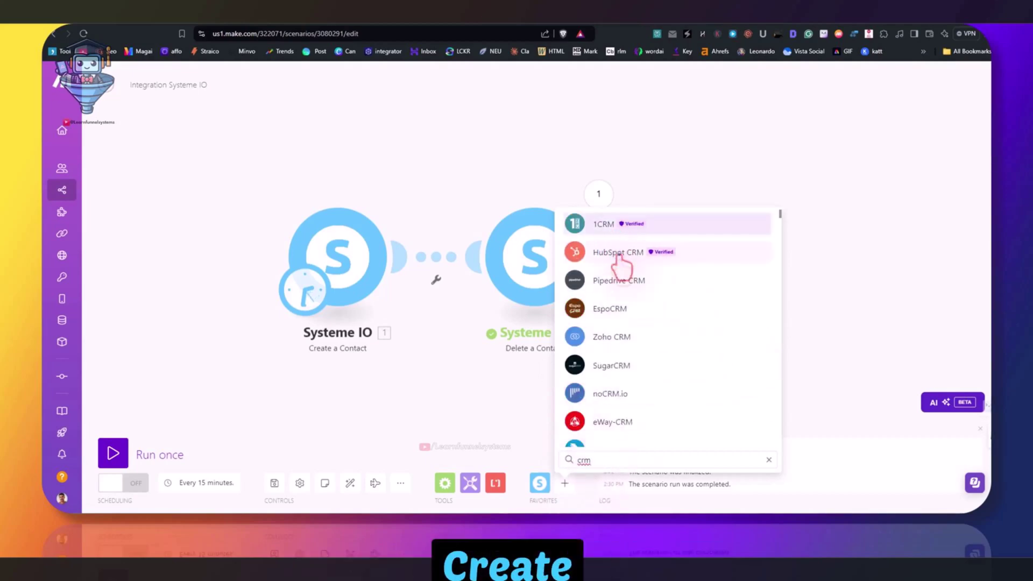
left_click(623, 331)
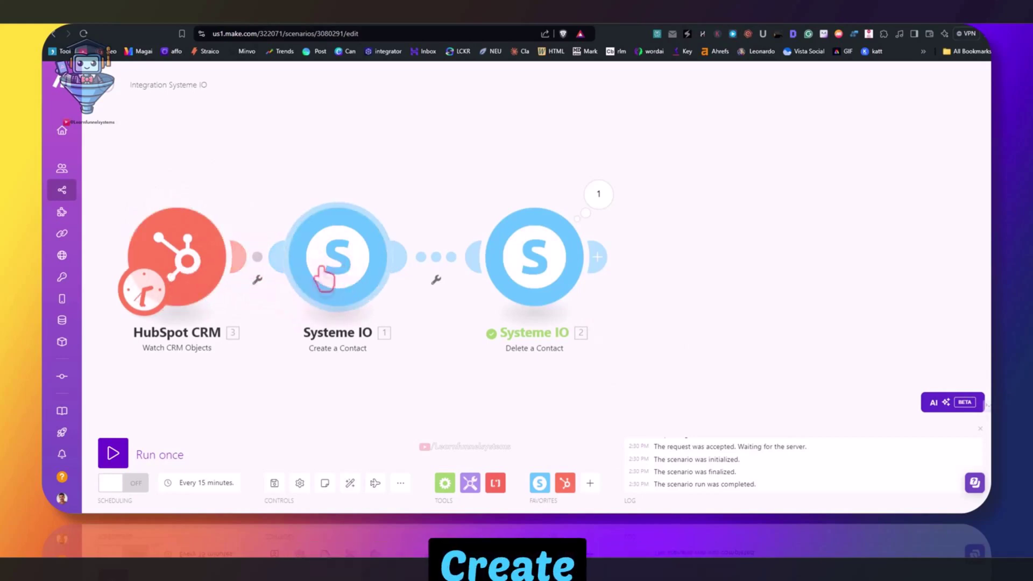
Delete the Delete a Contact module and add a Systeme IO Create a Tag step after Create a Contact
right_click(535, 282)
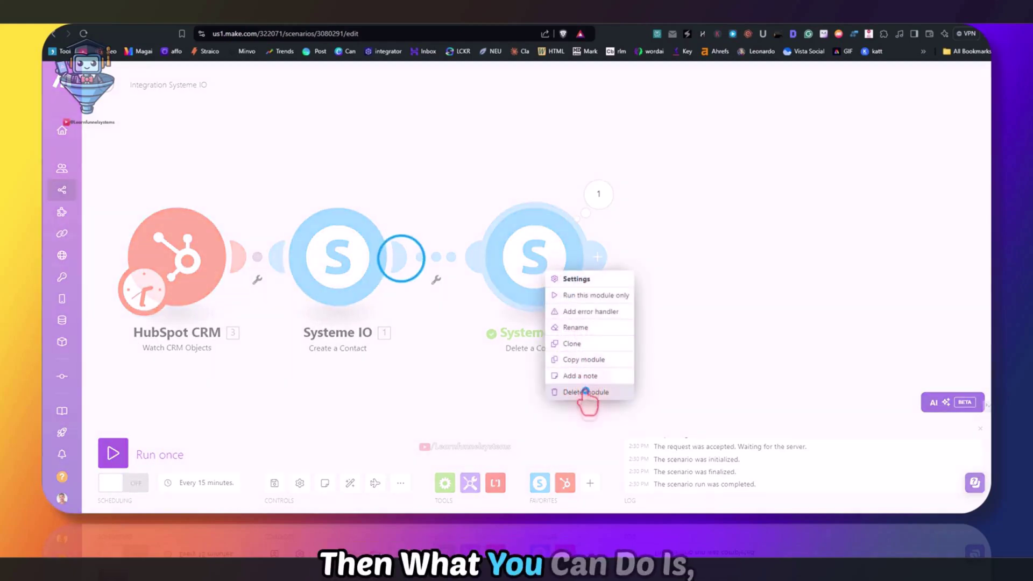
left_click(585, 395)
left_click(535, 264)
left_click(650, 167)
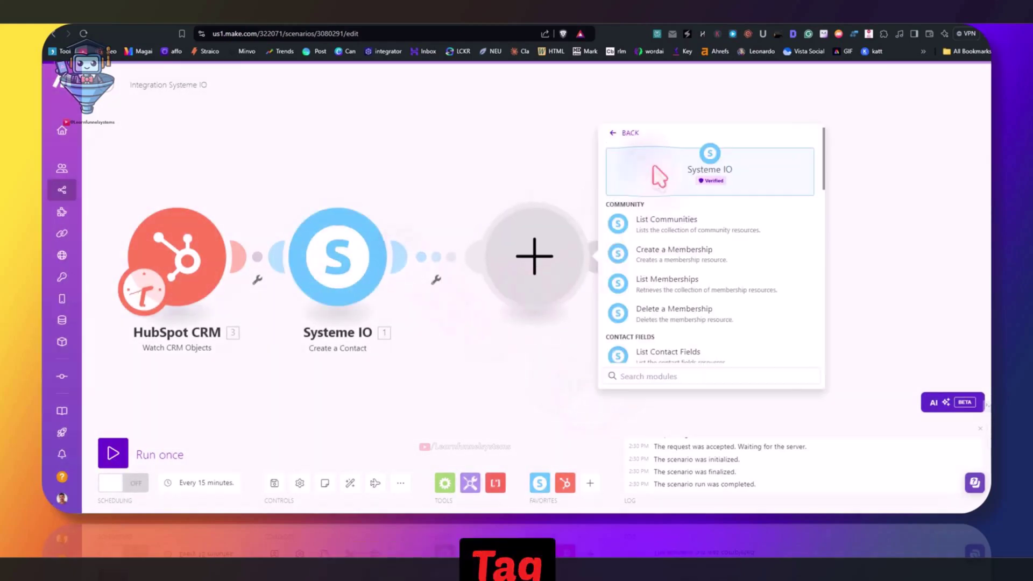
scroll(683, 285, "down", 10)
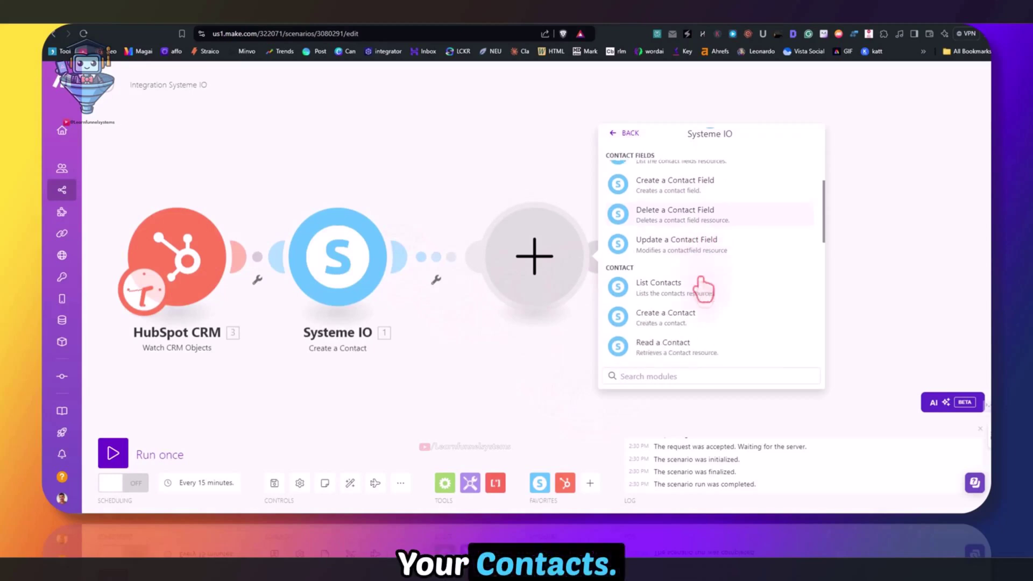
scroll(708, 258, "down", 2)
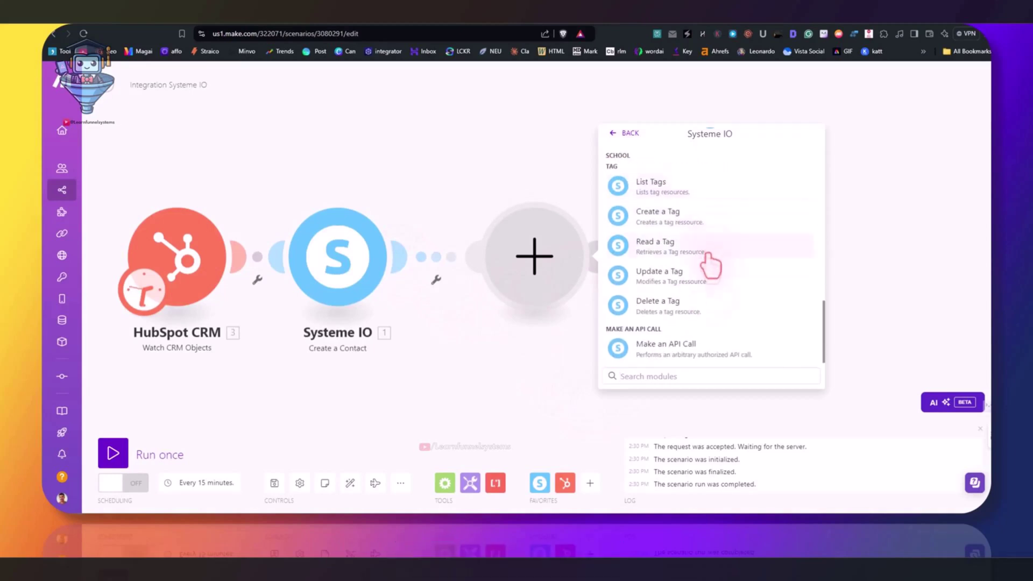
scroll(694, 262, "up", 2)
left_click(687, 268)
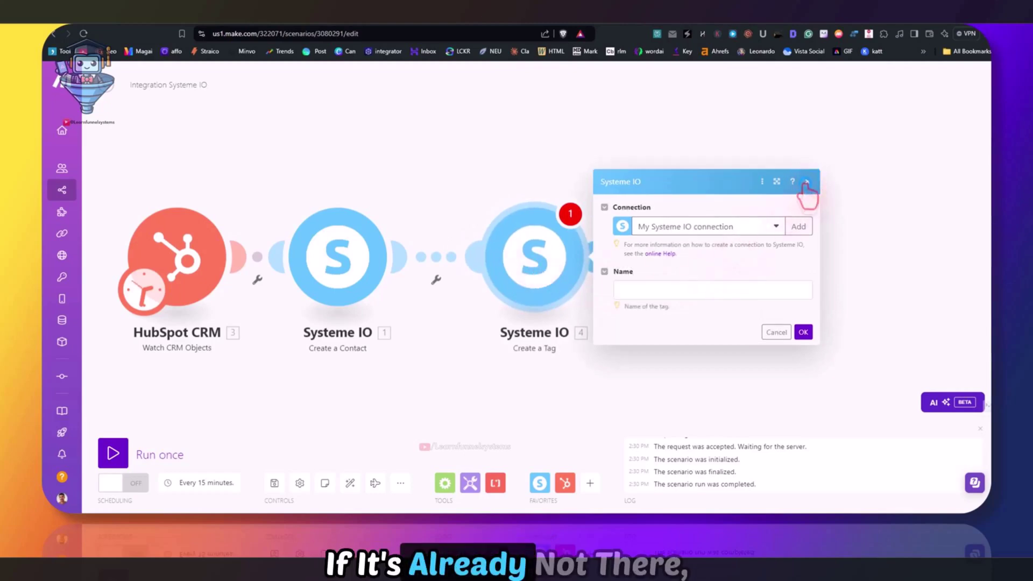
left_click(805, 182)
Replace the Create a Tag step with a Systeme IO Update a Tag step and close its settings
right_click(532, 271)
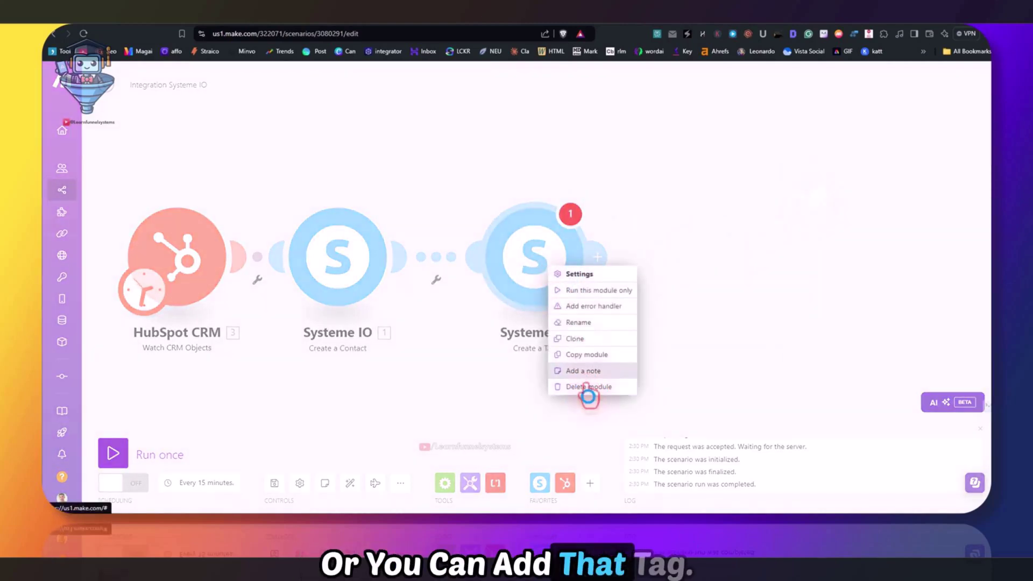
left_click(569, 396)
left_click(401, 258)
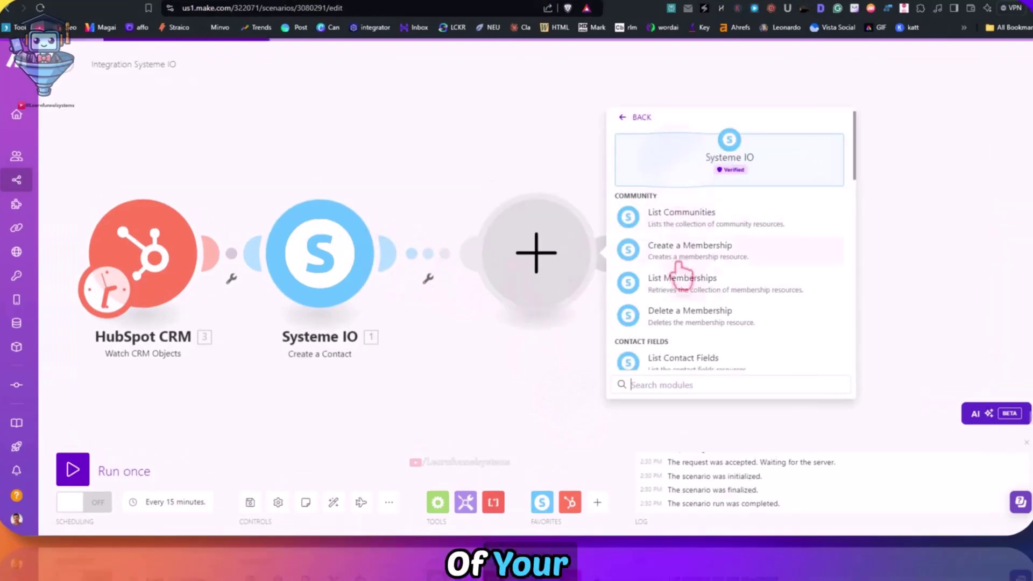
scroll(752, 273, "down", 8)
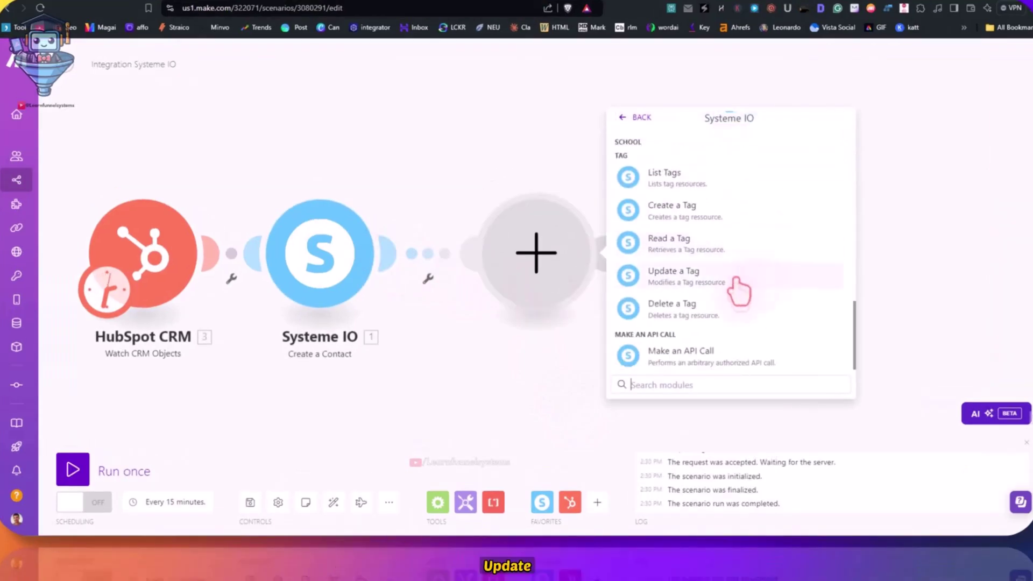
left_click(667, 280)
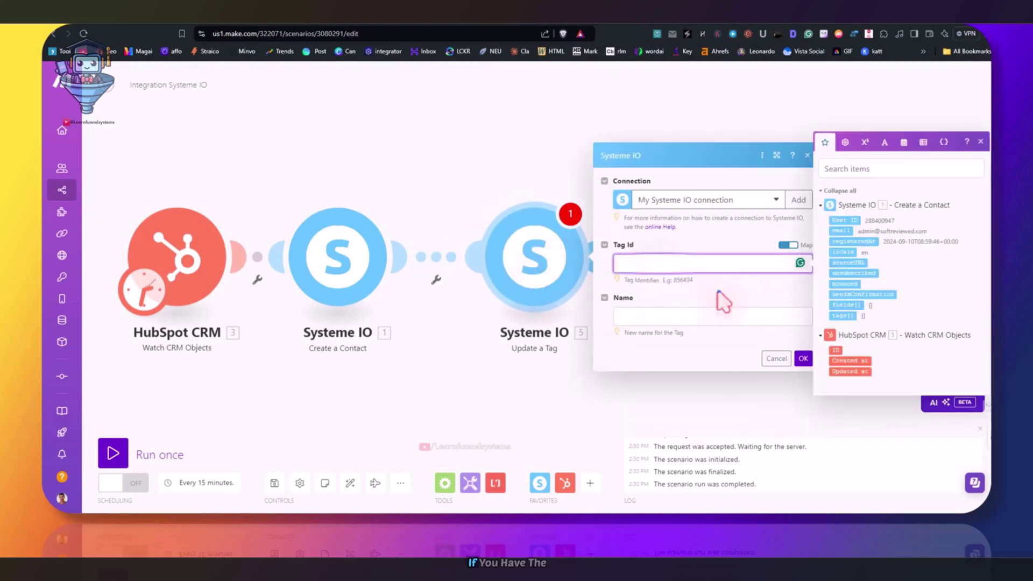
left_click(722, 297)
left_click(661, 334)
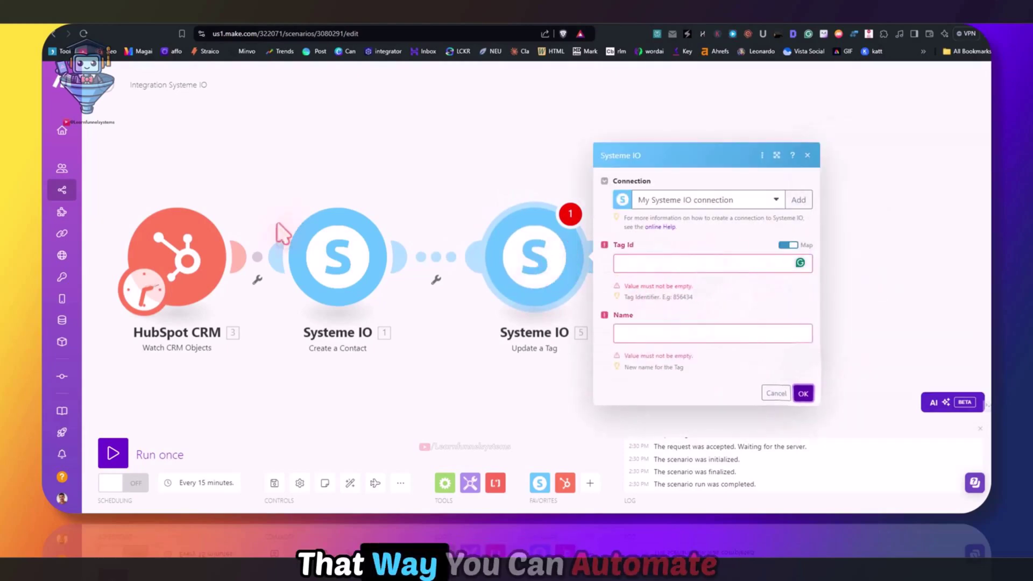
left_click(839, 217)
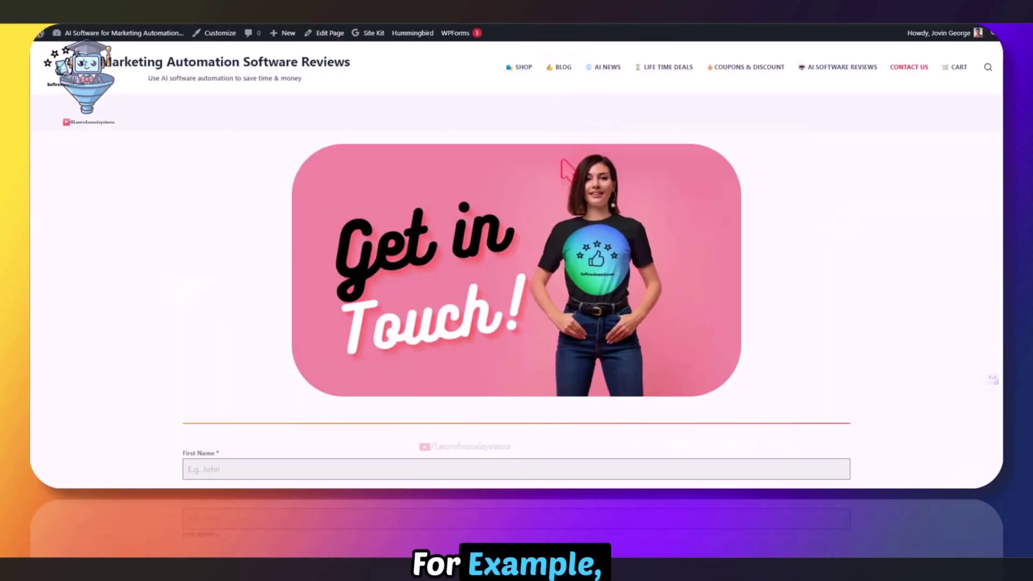
scroll(568, 167, "down", 3)
Scroll through the contact form on the site's Contact Us page
scroll(565, 164, "down", 4)
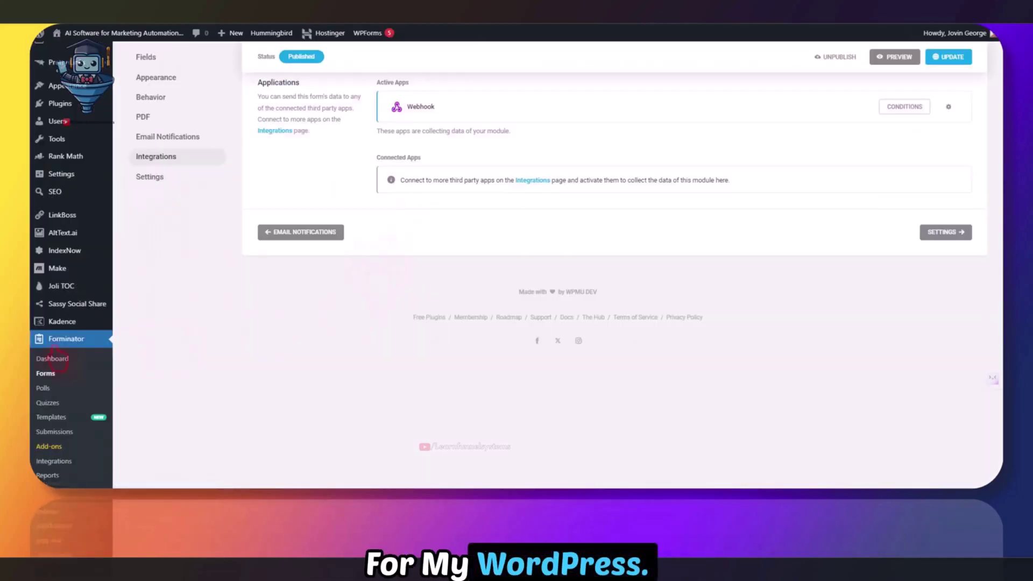
scroll(57, 360, "down", 2)
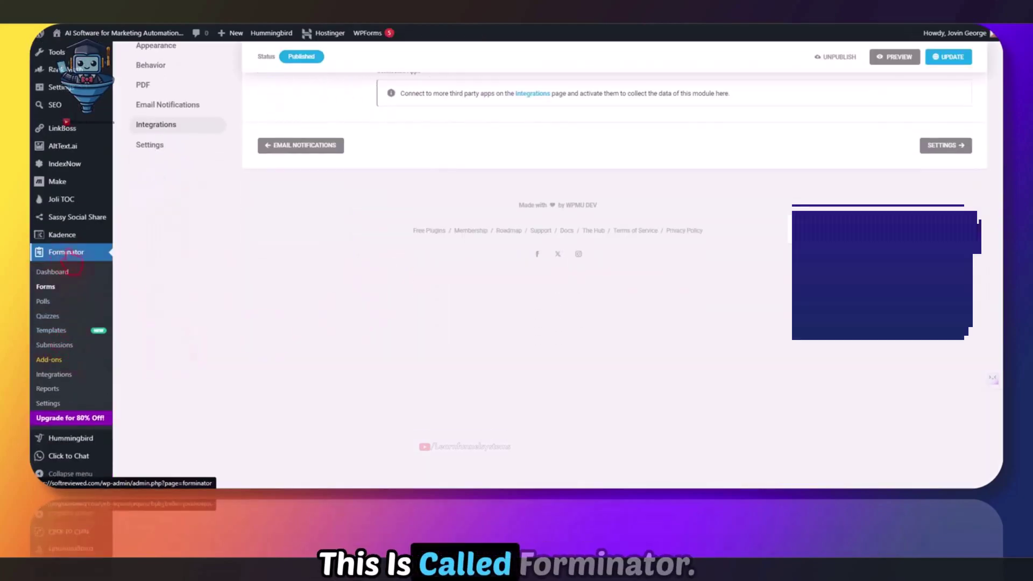
scroll(61, 269, "up", 2)
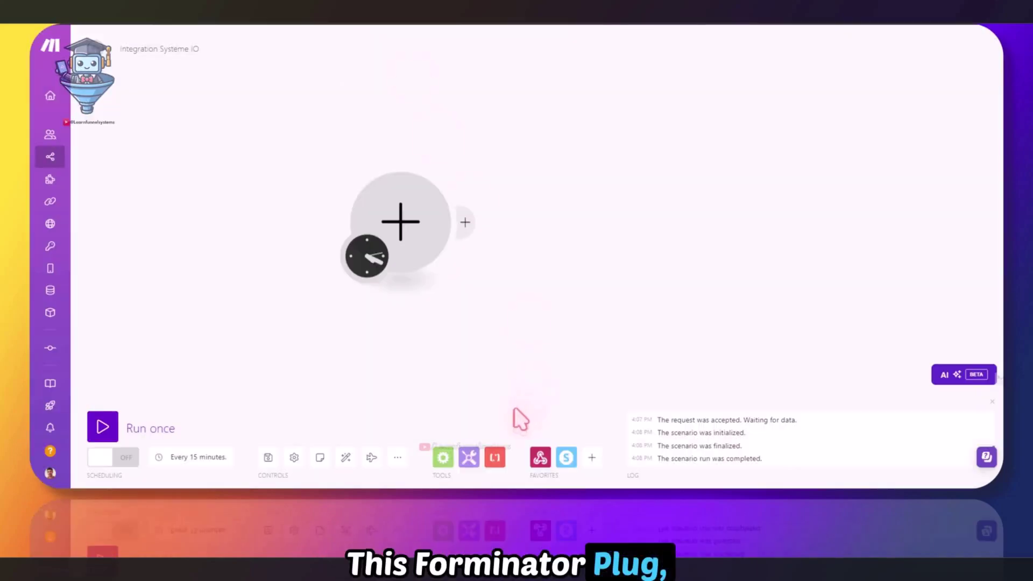
Search the app list for 'form', dismiss it, and reopen the app chooser for the first module
left_click(592, 457)
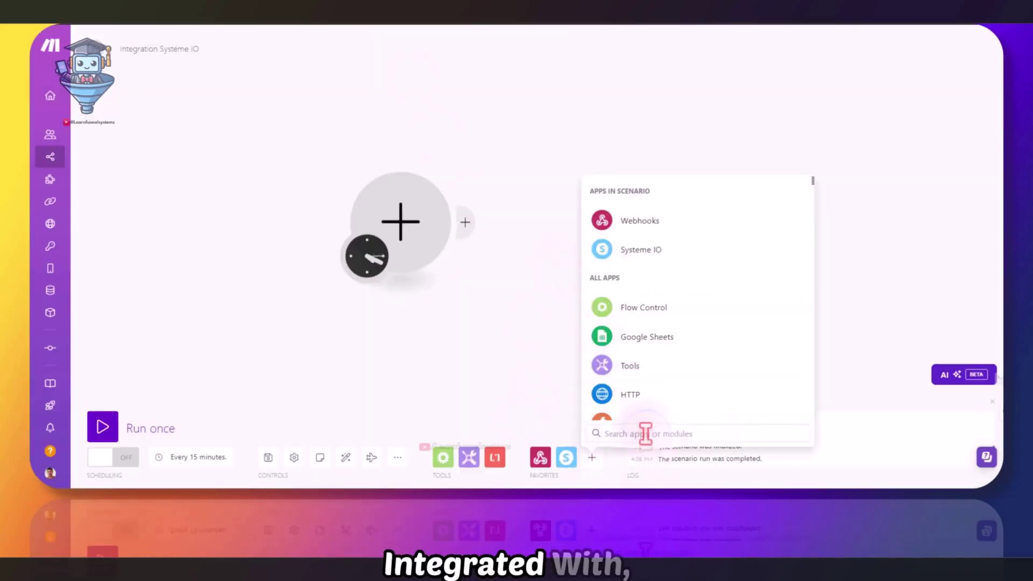
type("form")
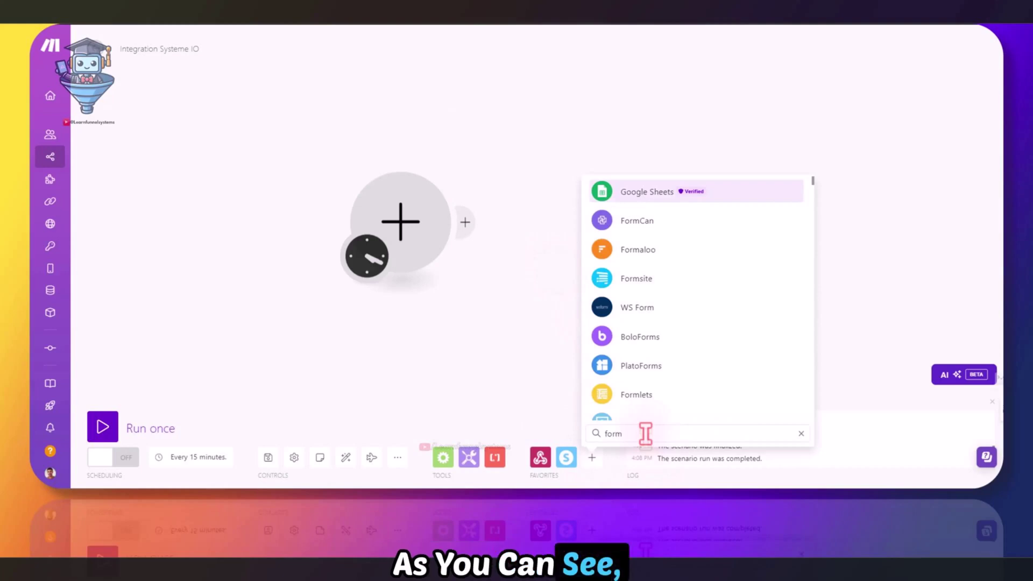
scroll(683, 317, "down", 5)
left_click(488, 383)
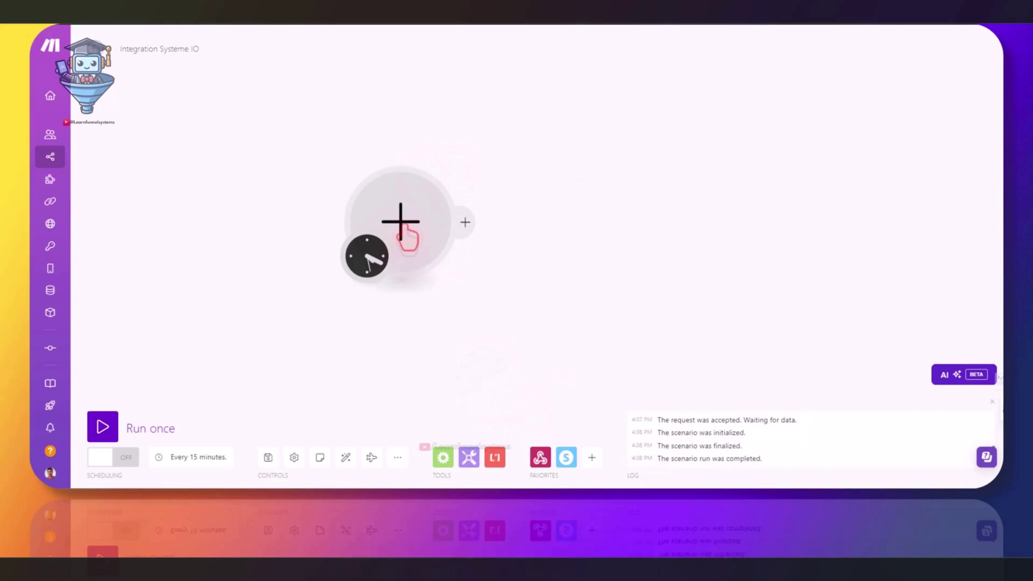
left_click(402, 225)
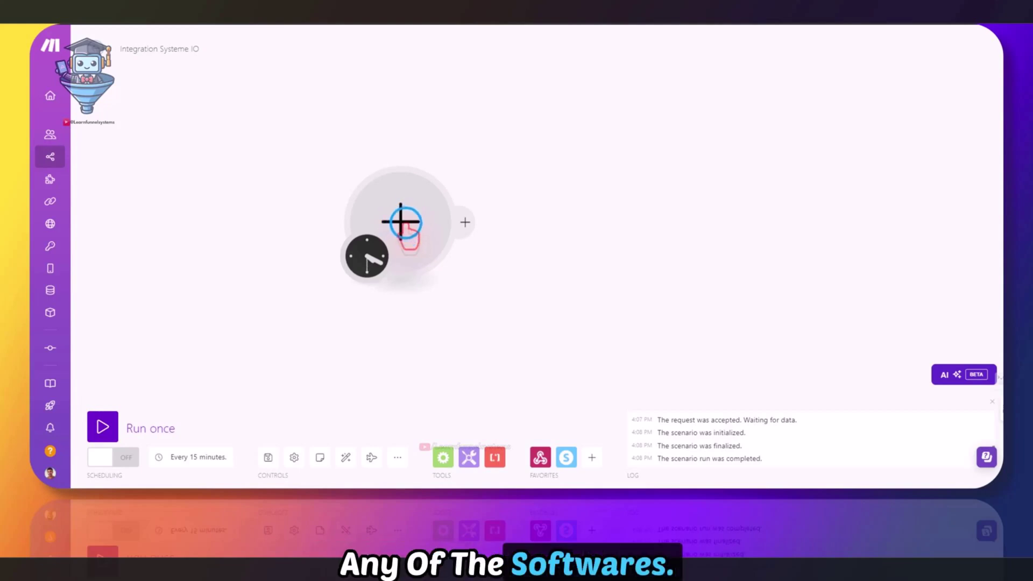
Make the first module a Webhooks Custom webhook trigger, found by searching 'web'
type("web")
left_click(543, 129)
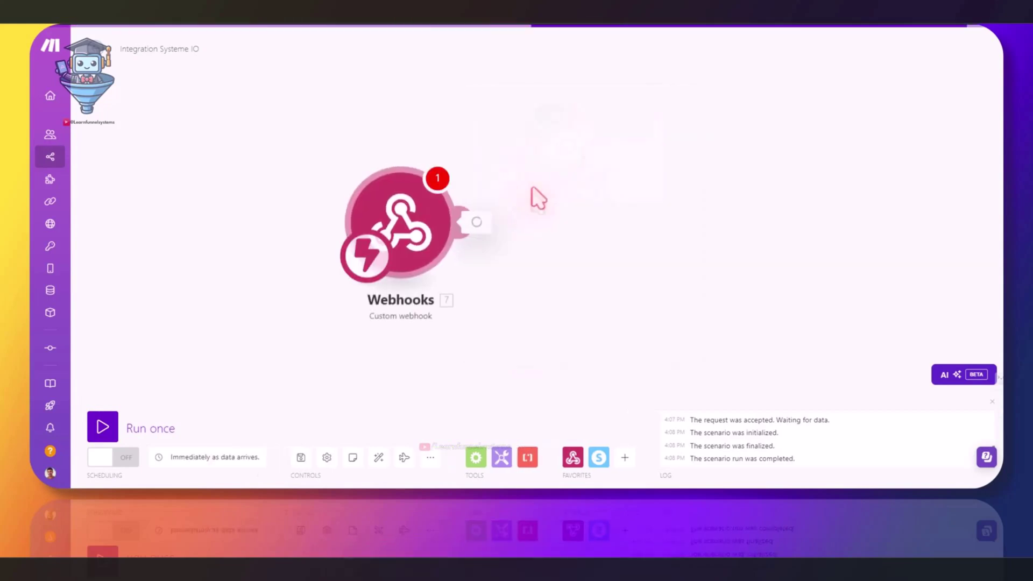
left_click(387, 323)
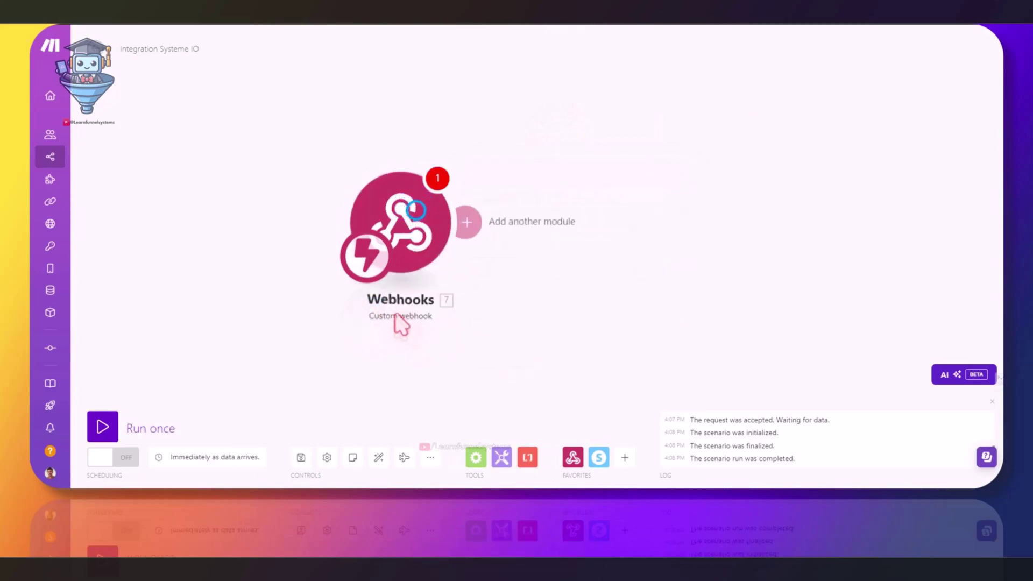
left_click(419, 218)
left_click(532, 219)
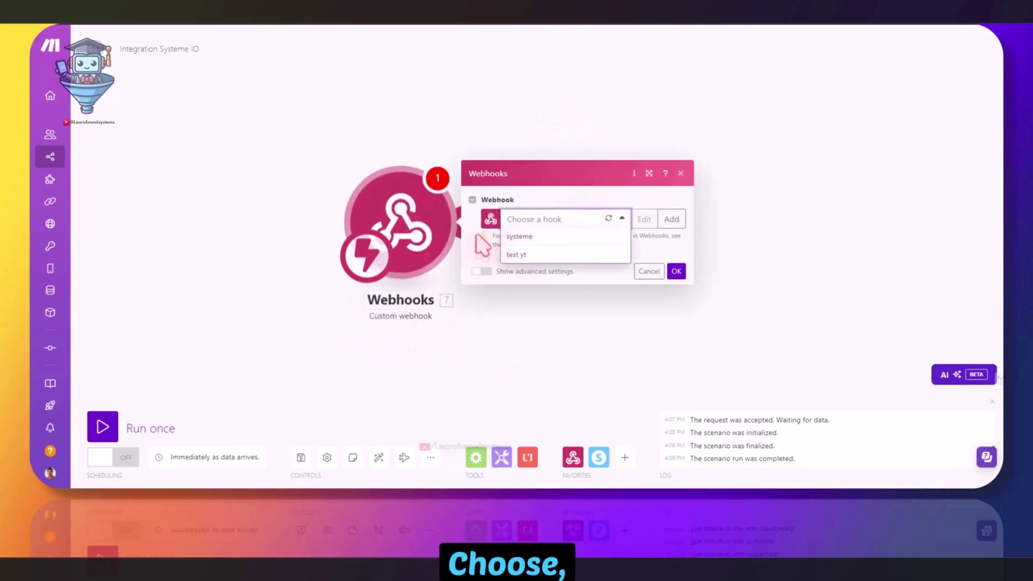
left_click(477, 245)
left_click(475, 244)
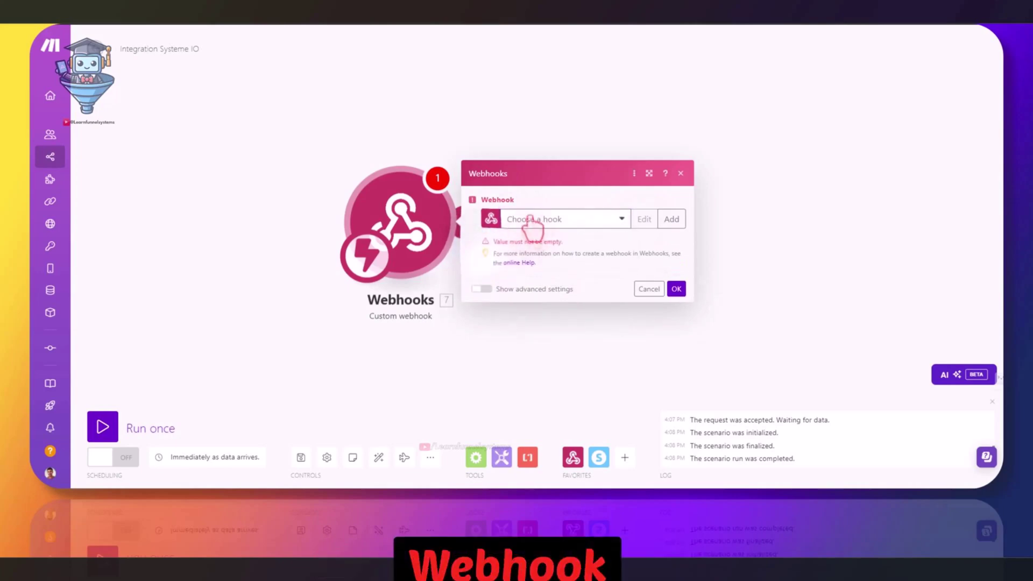
Discard the new webhook, select the existing 'test yt' hook, and copy its address
left_click(673, 218)
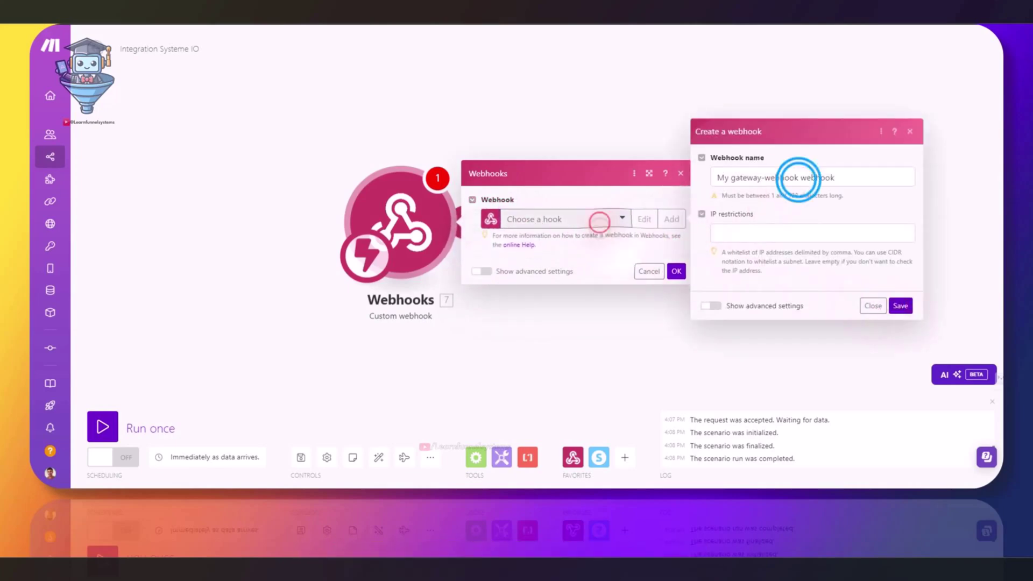
triple_click(795, 178)
left_click(611, 220)
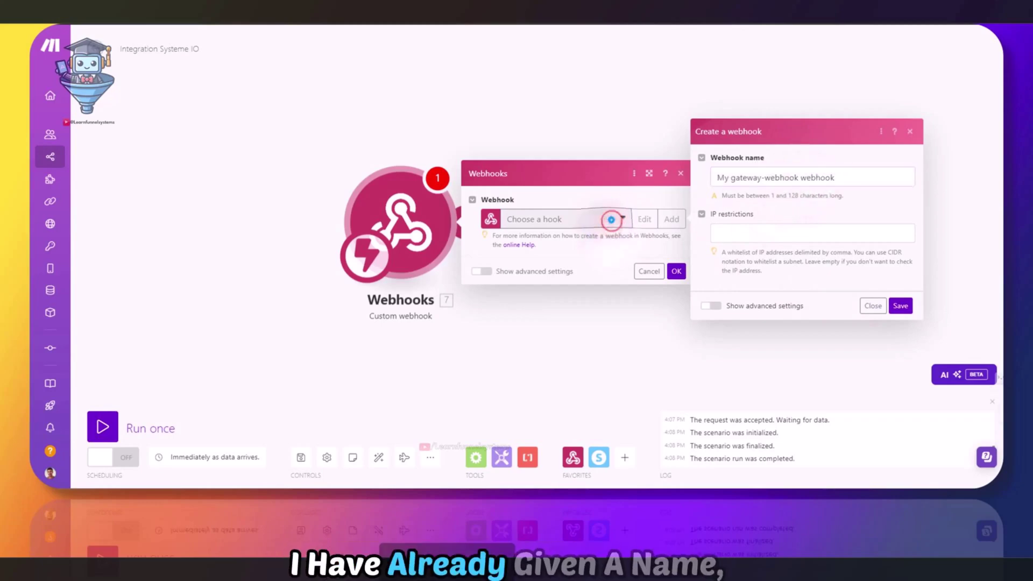
left_click(873, 306)
left_click(560, 226)
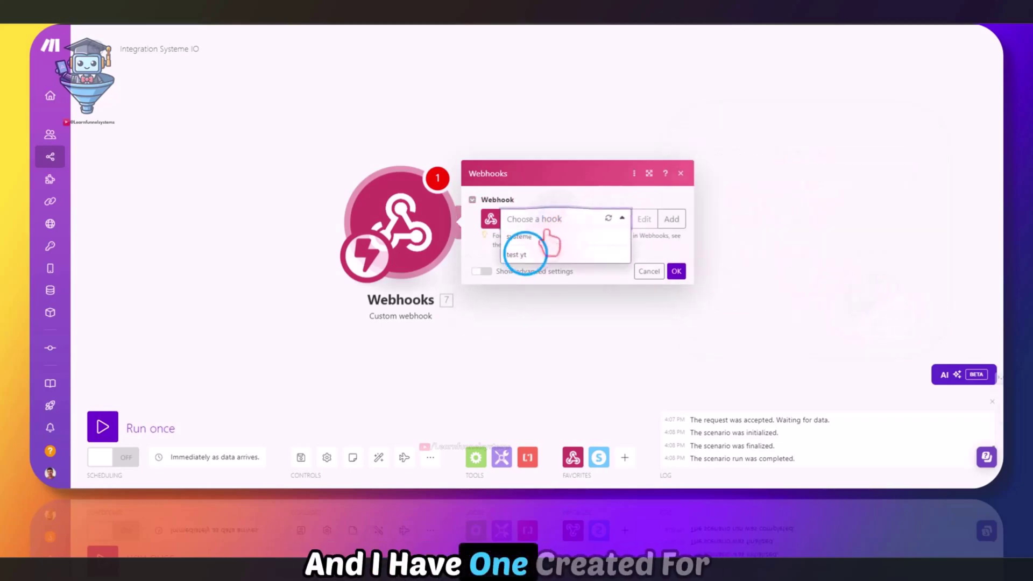
left_click(519, 255)
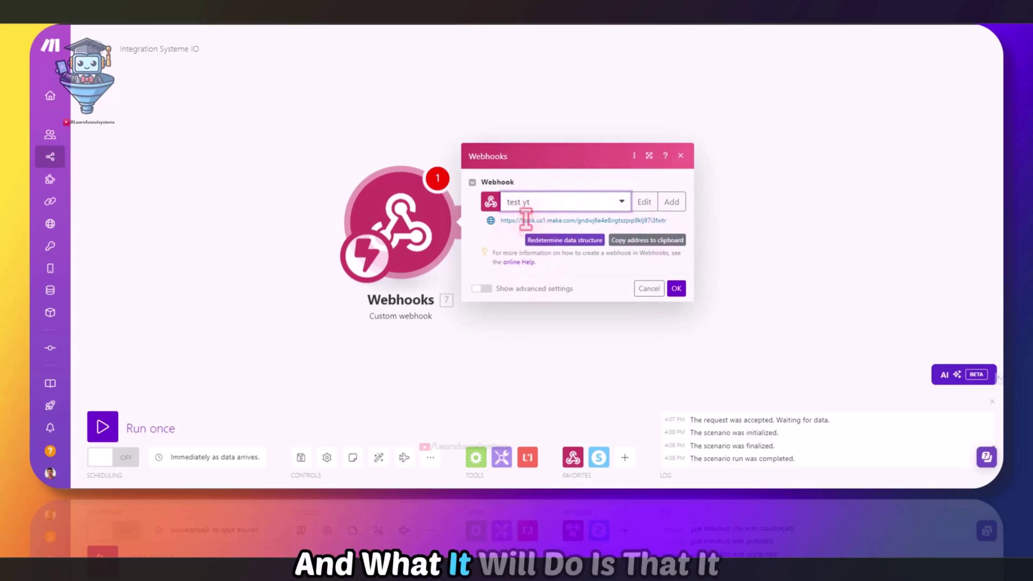
left_click(652, 240)
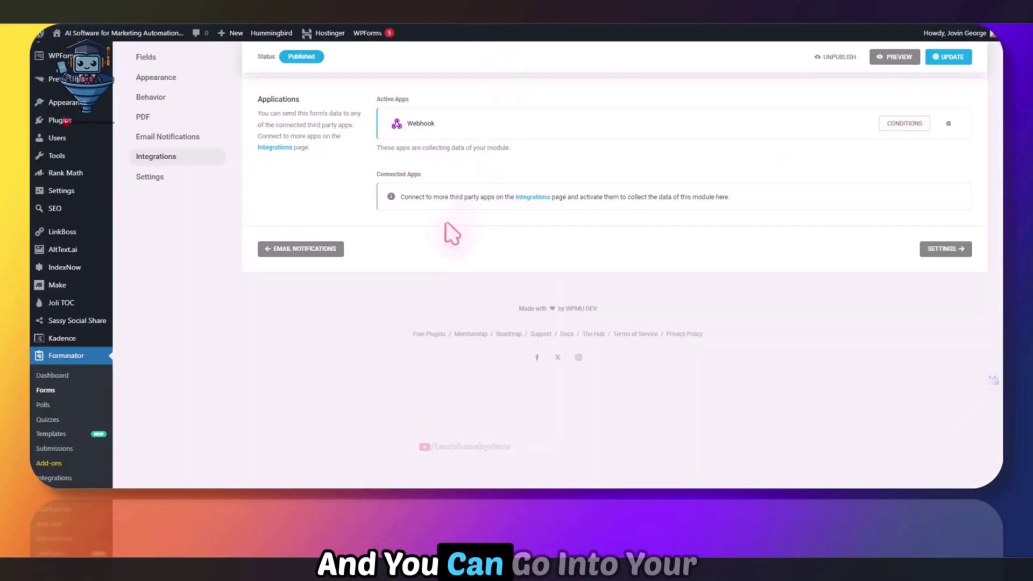
Replace the 'to make' Webhook integration's URL with the copied Make hook URL and save
scroll(447, 230, "up", 3)
left_click(165, 210)
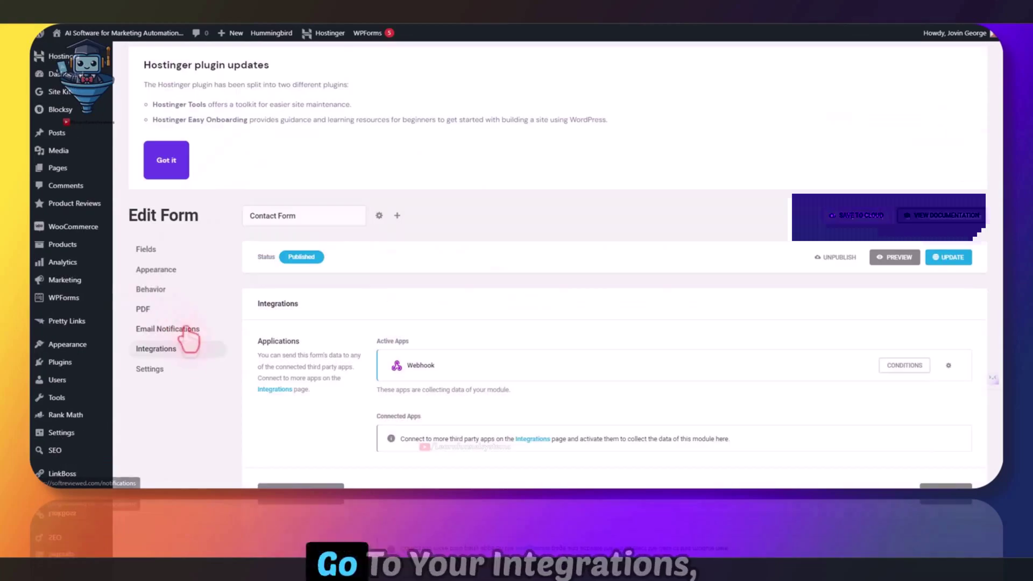
scroll(195, 341, "down", 2)
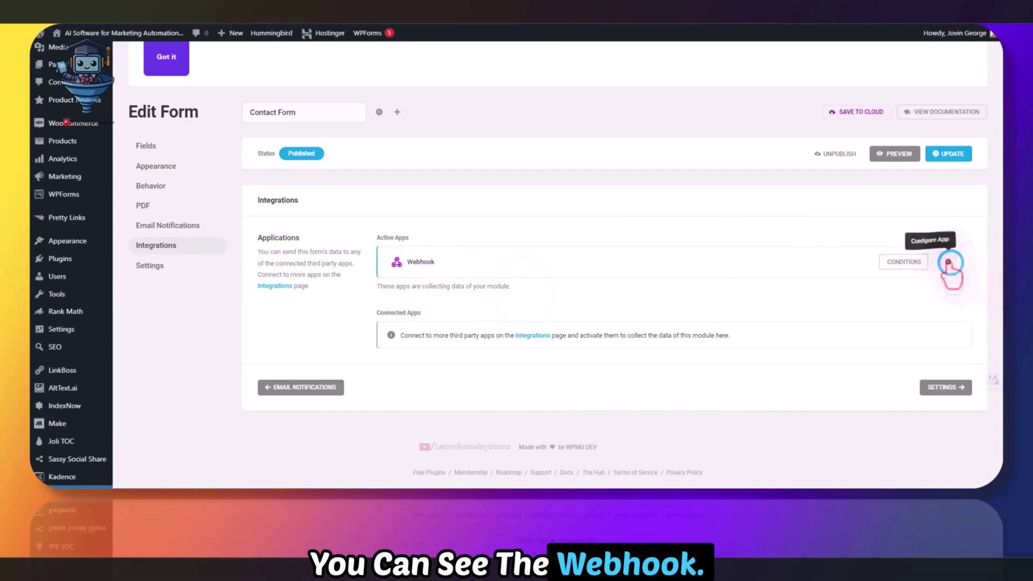
left_click(948, 262)
left_click_drag(661, 289, 434, 295)
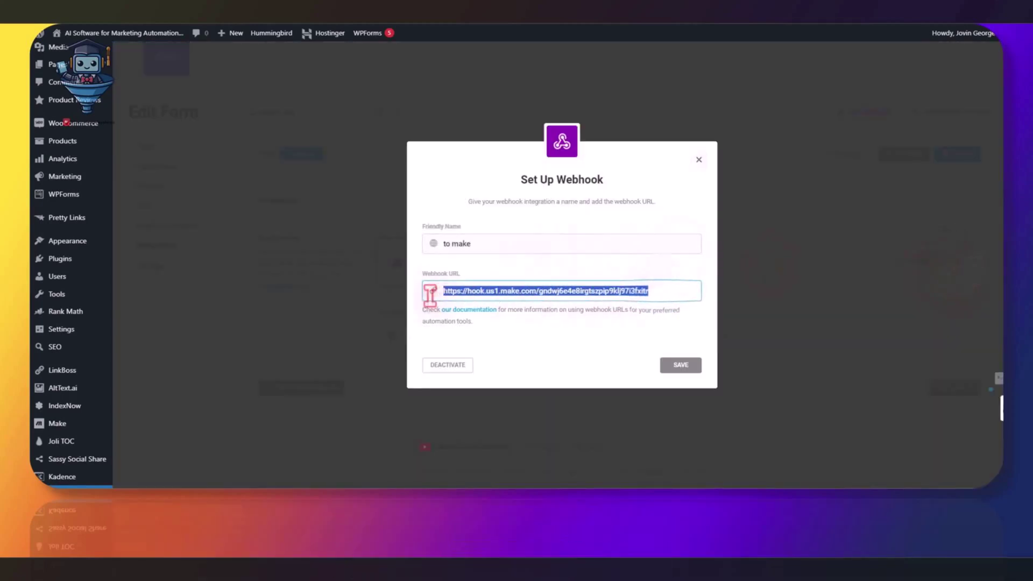
key("BackSpace")
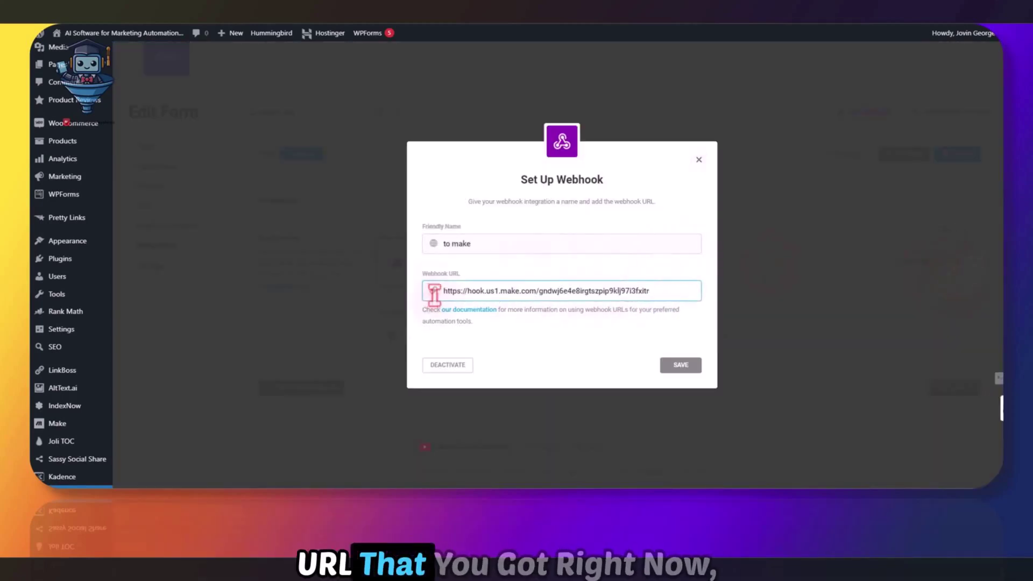
left_click_drag(475, 243, 464, 243)
left_click(479, 244)
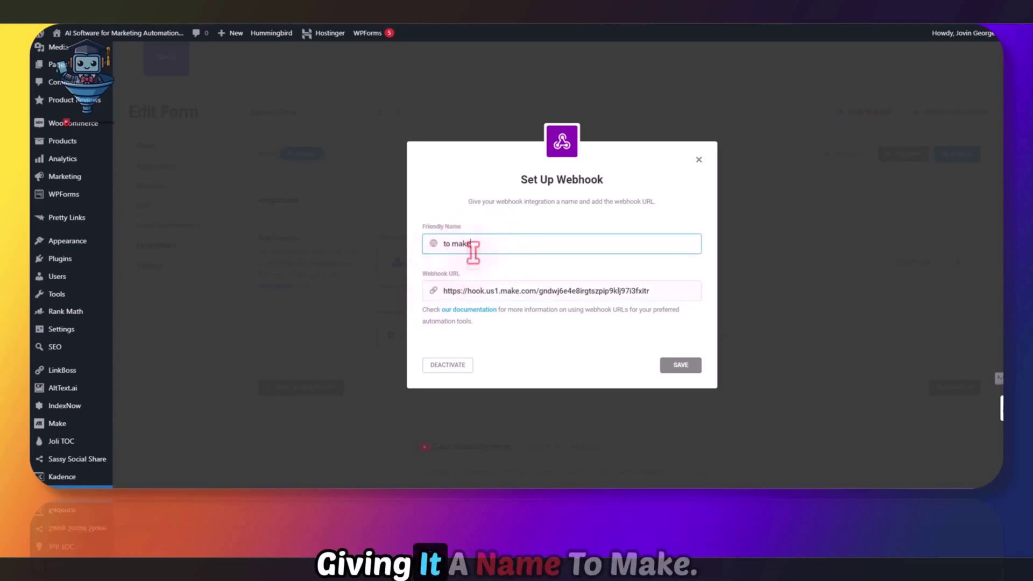
left_click(681, 366)
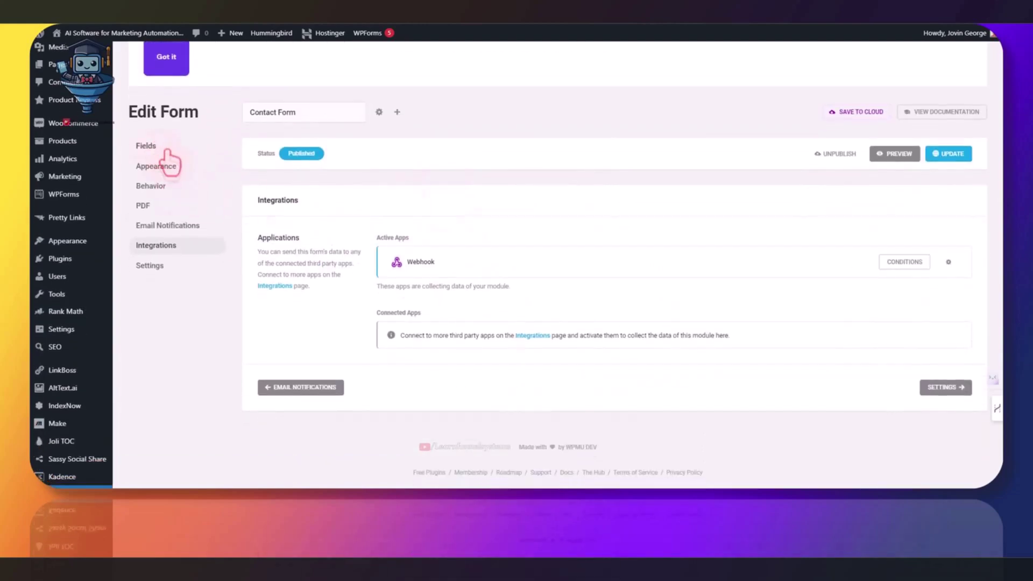
scroll(168, 160, "up", 2)
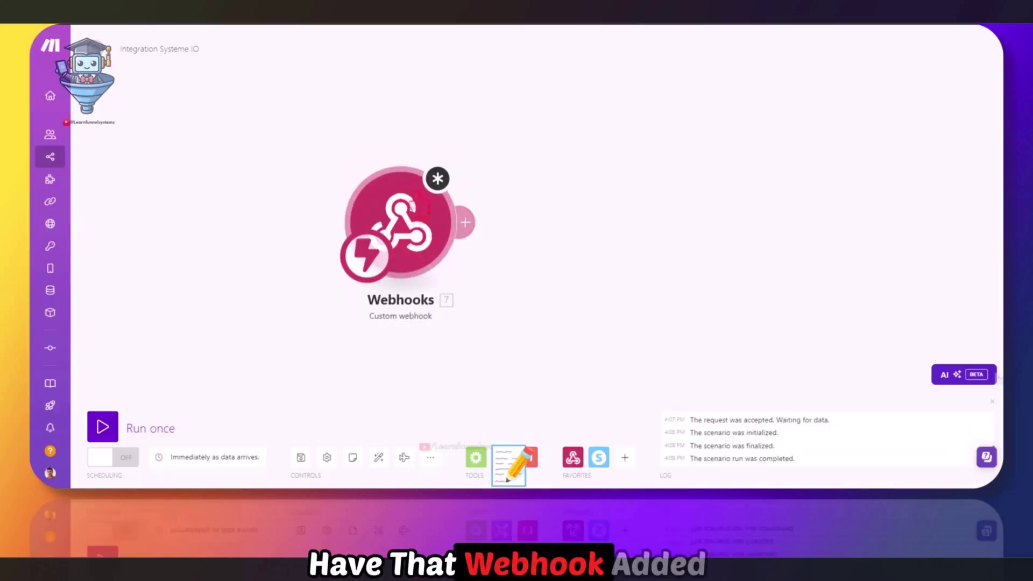
Run the scenario once, cancelling the empty-value warning, so the webhook listens for data
left_click(103, 425)
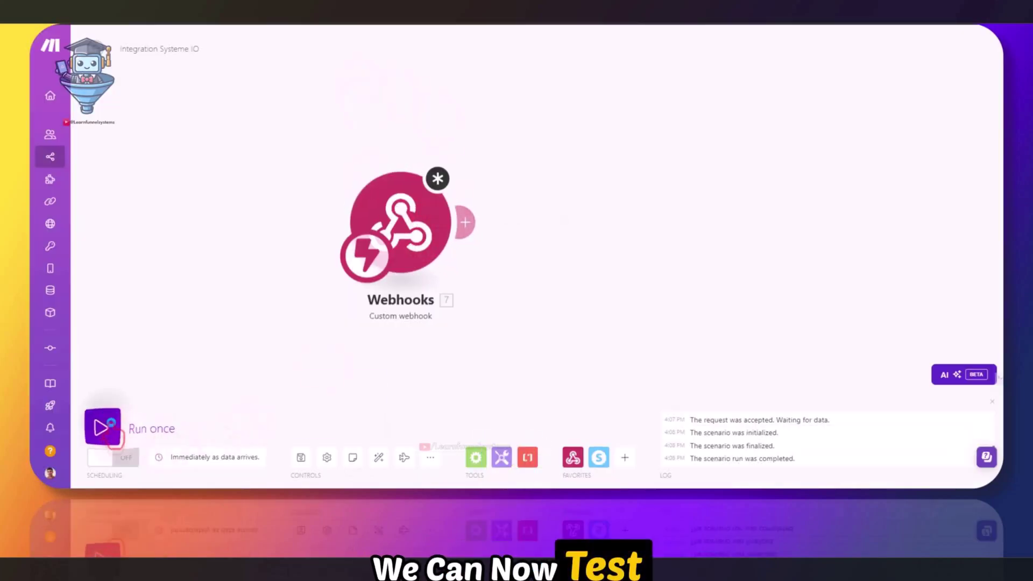
left_click(360, 468)
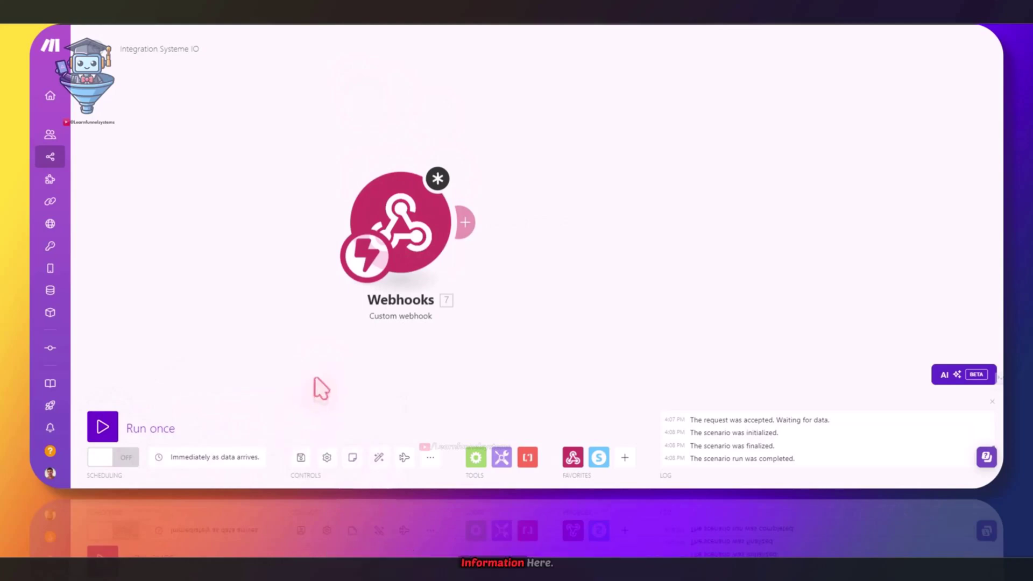
left_click(669, 323)
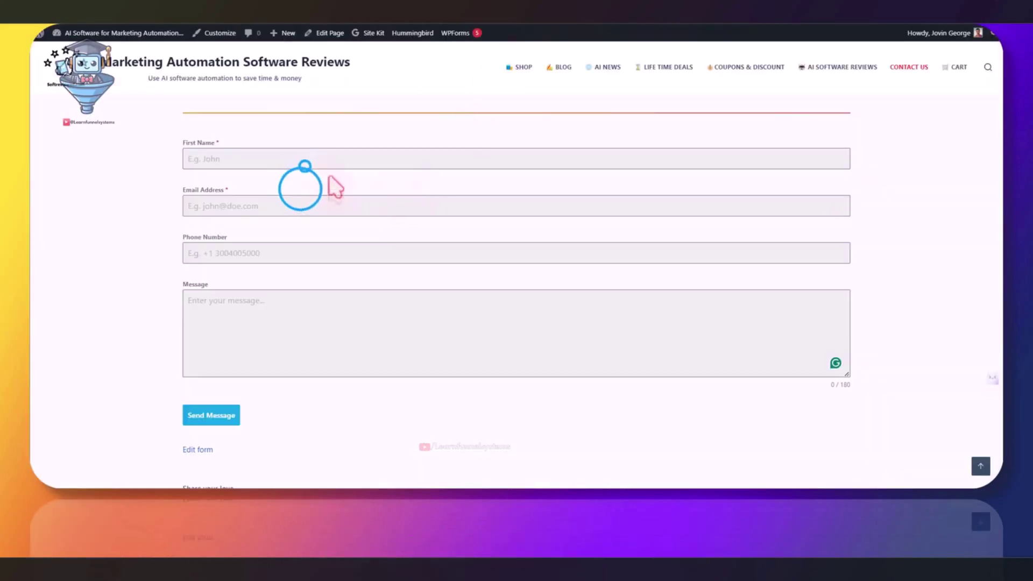
Send the contact form with first name 'test', a saved test e-mail address, and message 'hi'
left_click(223, 156)
type("test")
left_click(242, 205)
left_click(268, 235)
left_click(231, 313)
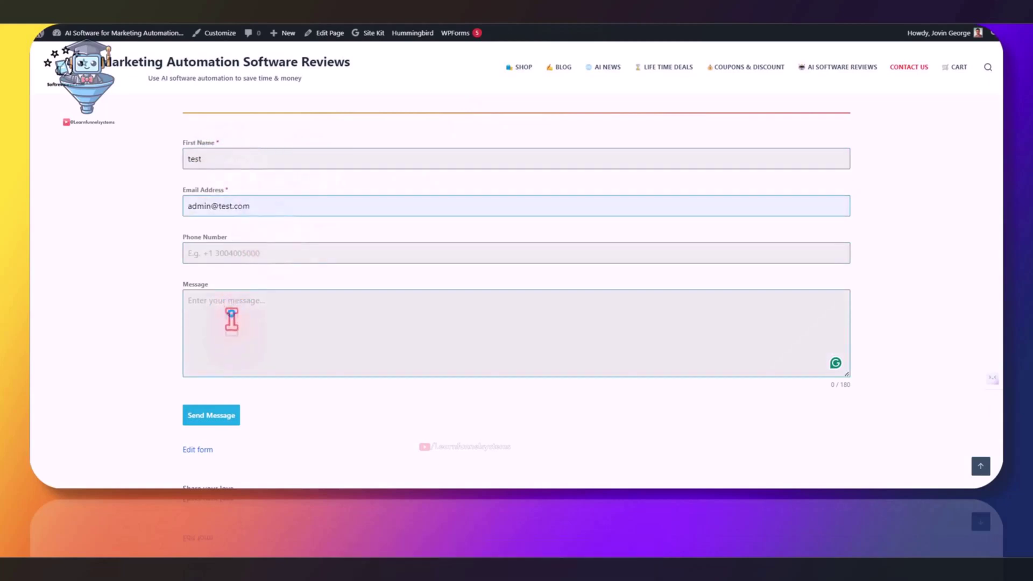
type("hi")
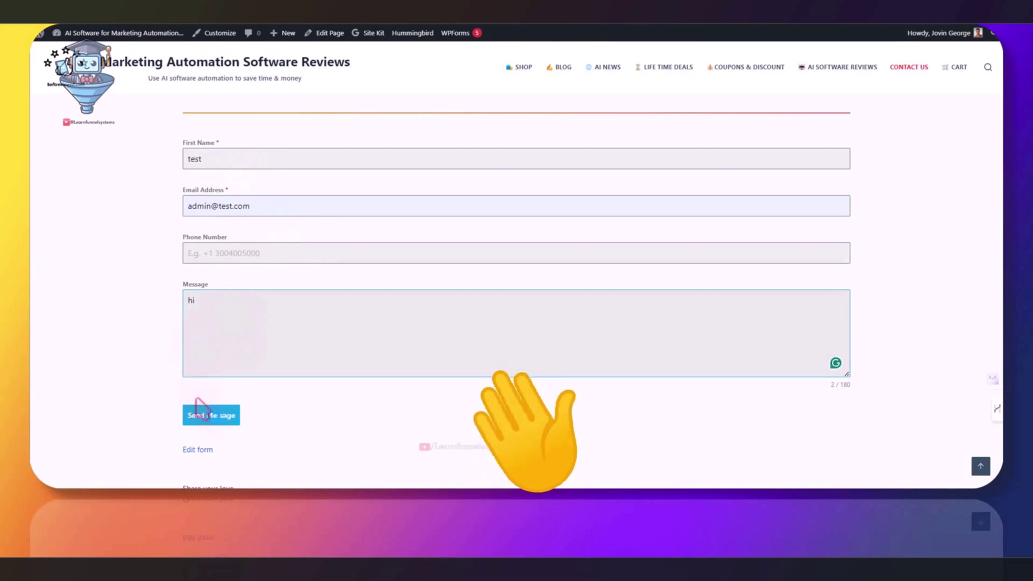
left_click(207, 414)
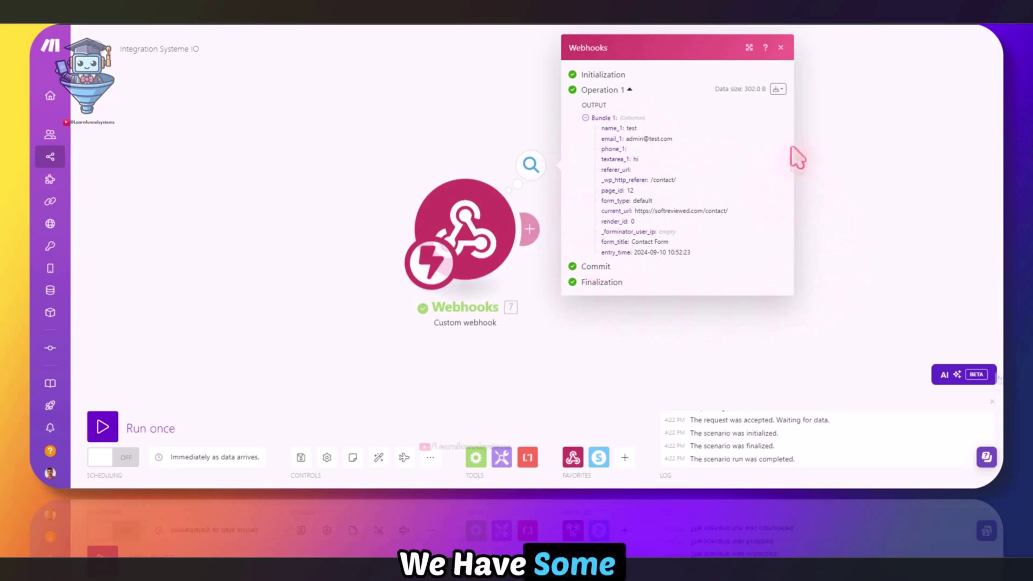
Add a Systeme IO Create a Contact module after Webhooks, then start another Systeme IO module
left_click(750, 150)
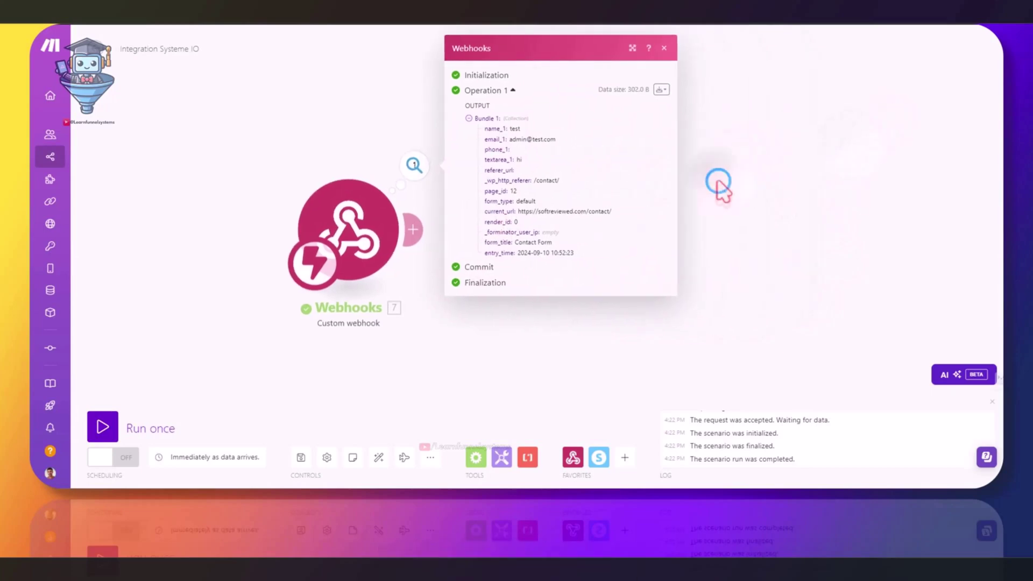
left_click(415, 229)
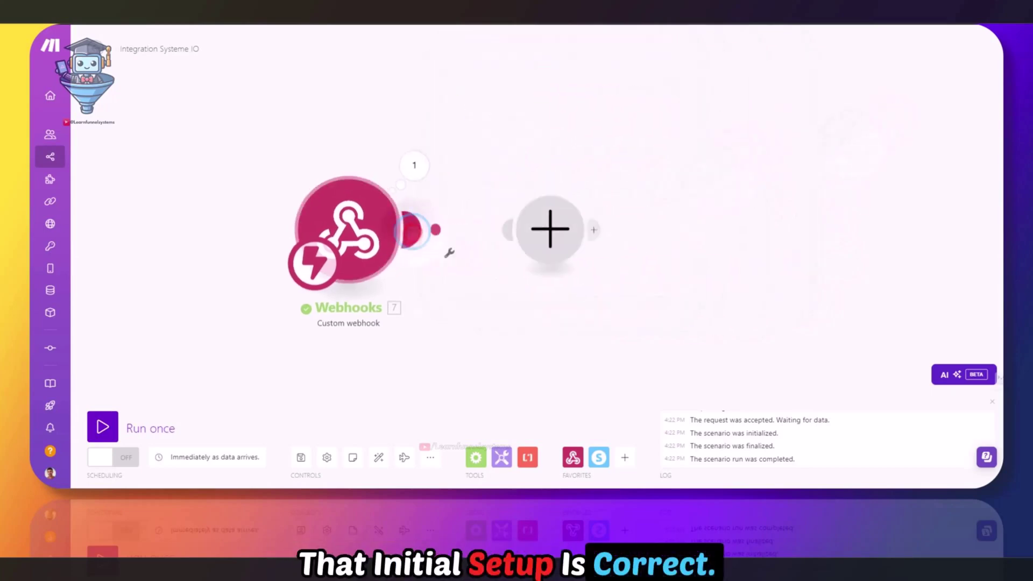
left_click(669, 170)
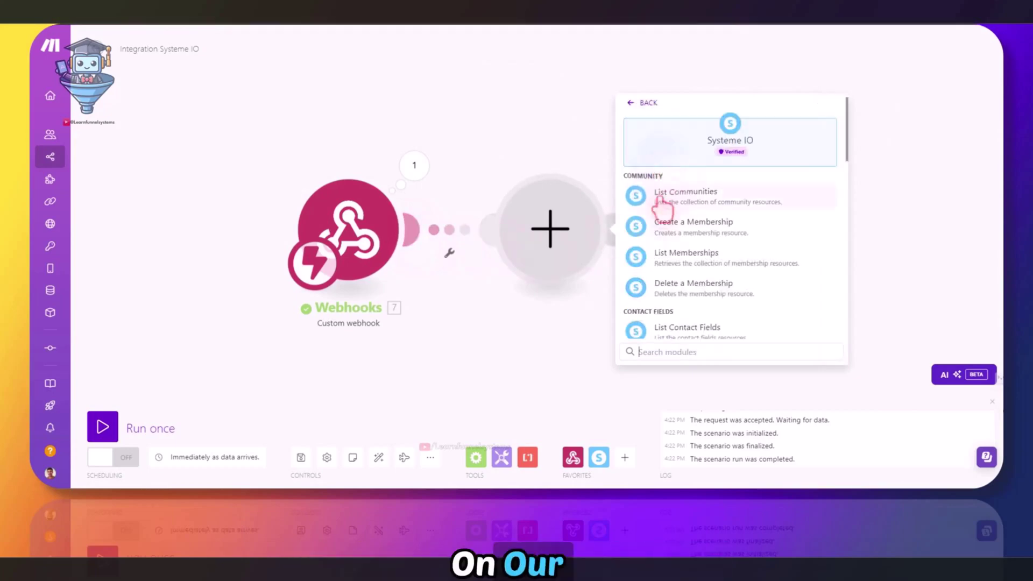
scroll(751, 262, "down", 2)
scroll(750, 258, "down", 3)
scroll(750, 258, "down", 1)
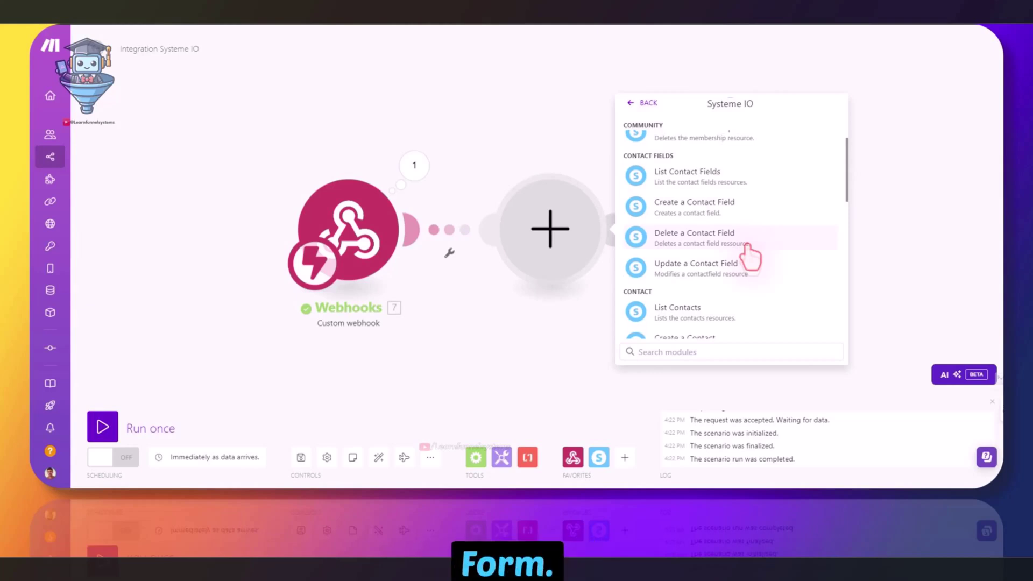
scroll(751, 256, "down", 3)
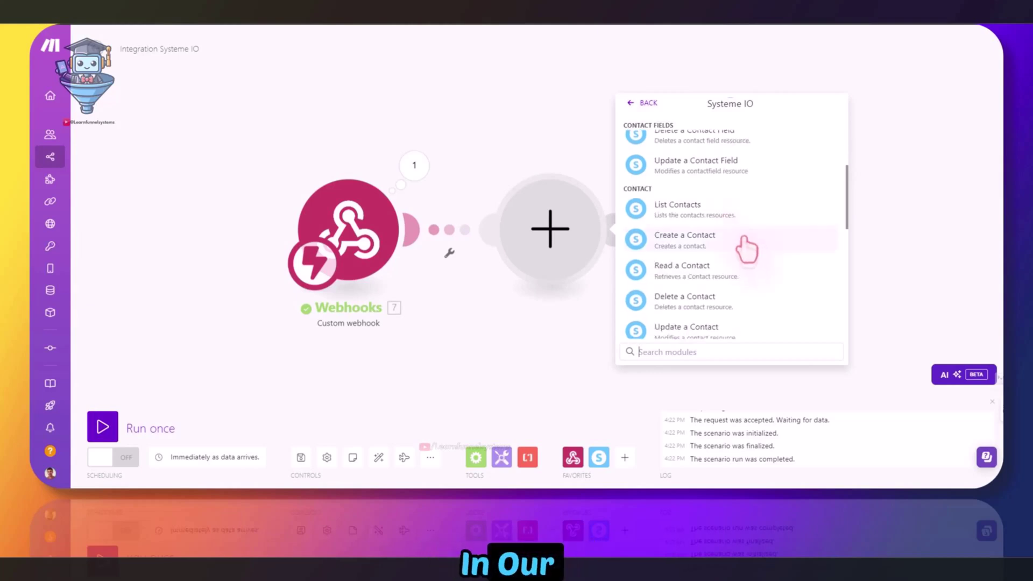
left_click(694, 241)
left_click(620, 230)
left_click(860, 166)
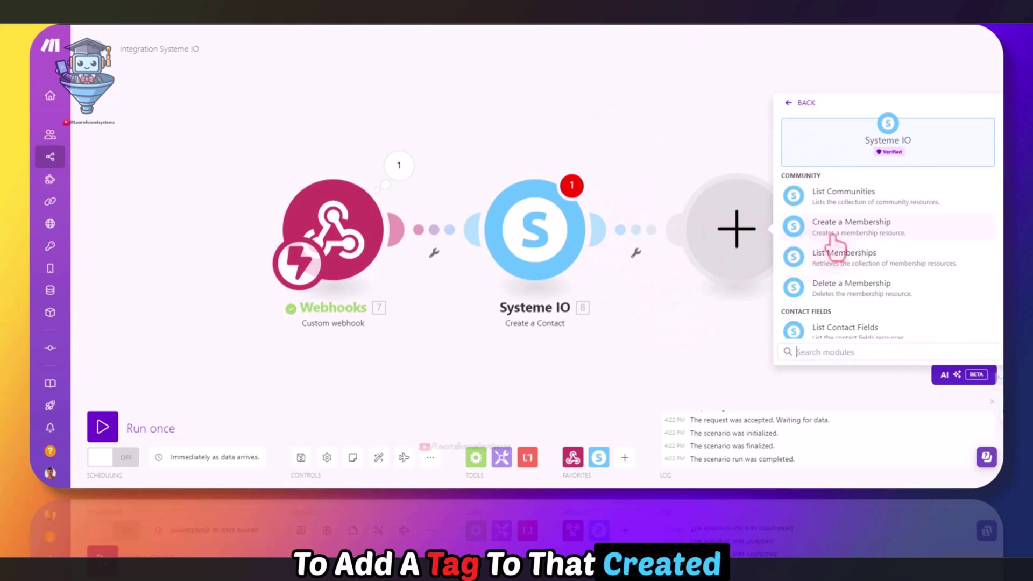
scroll(836, 242, "down", 10)
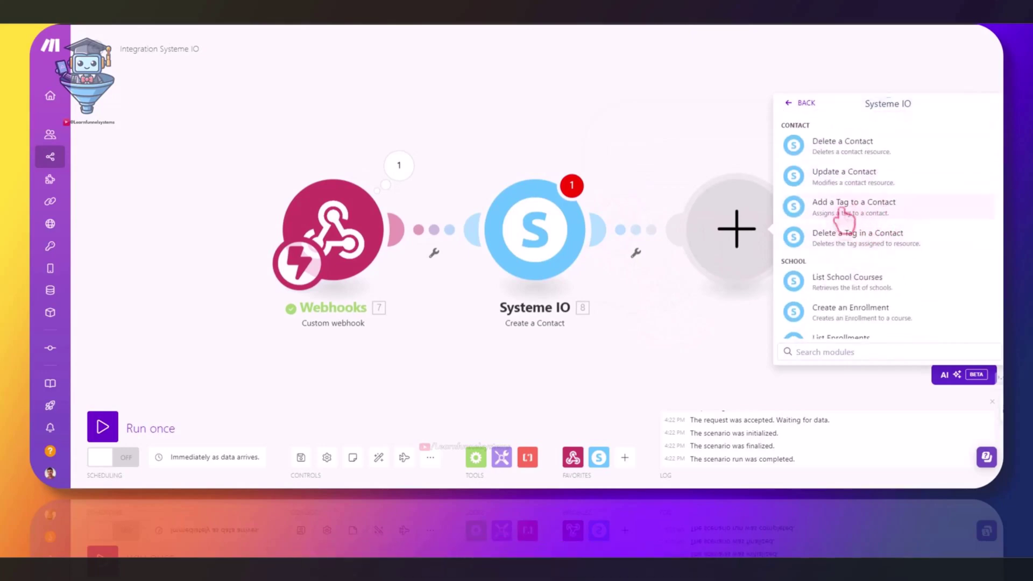
Add a Systeme IO 'Add a Tag to a Contact' module and inspect the webhook's email_1 value
left_click(861, 206)
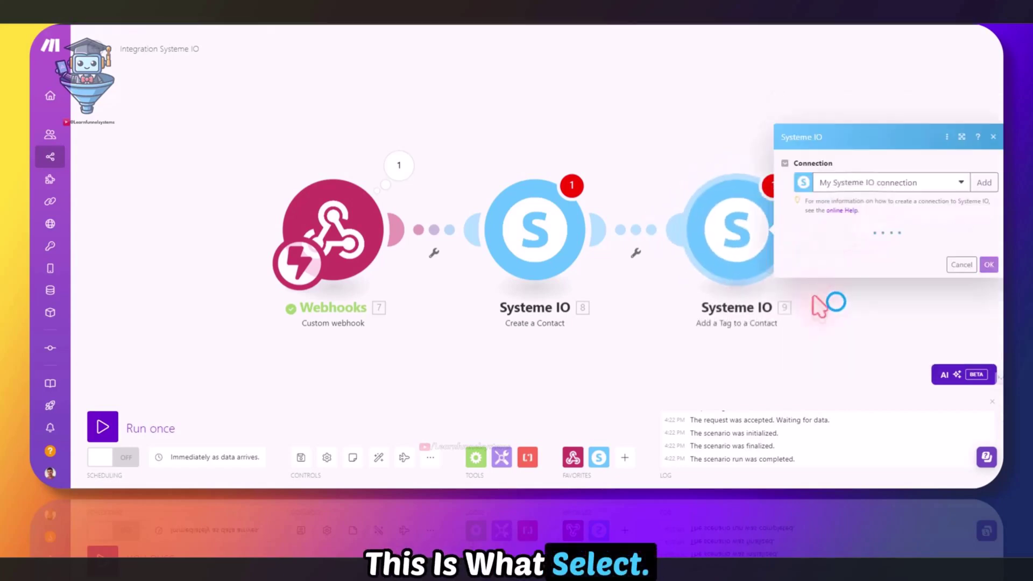
left_click(702, 269)
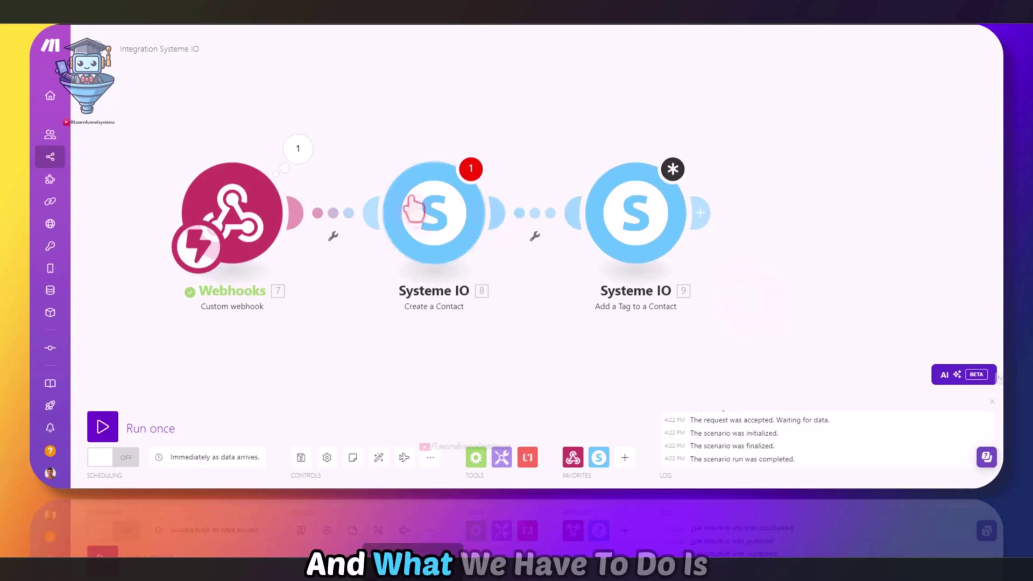
left_click(450, 220)
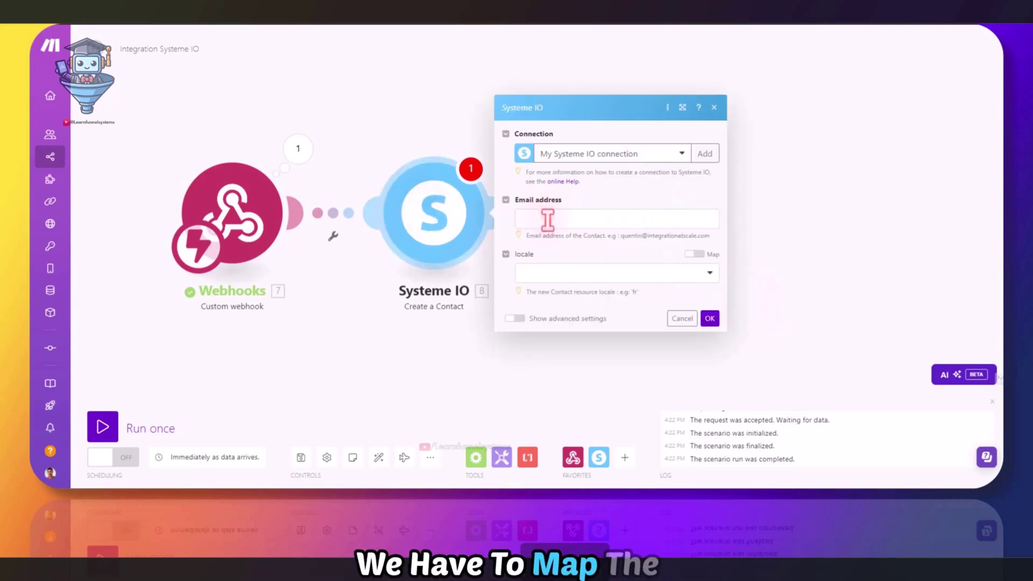
left_click(297, 148)
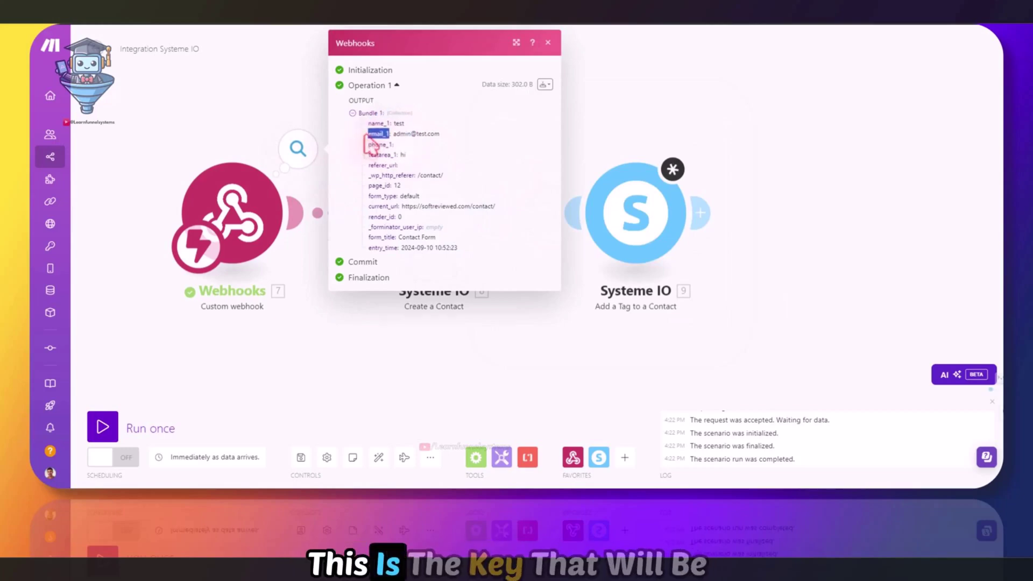
left_click_drag(393, 134, 451, 139)
left_click(394, 135)
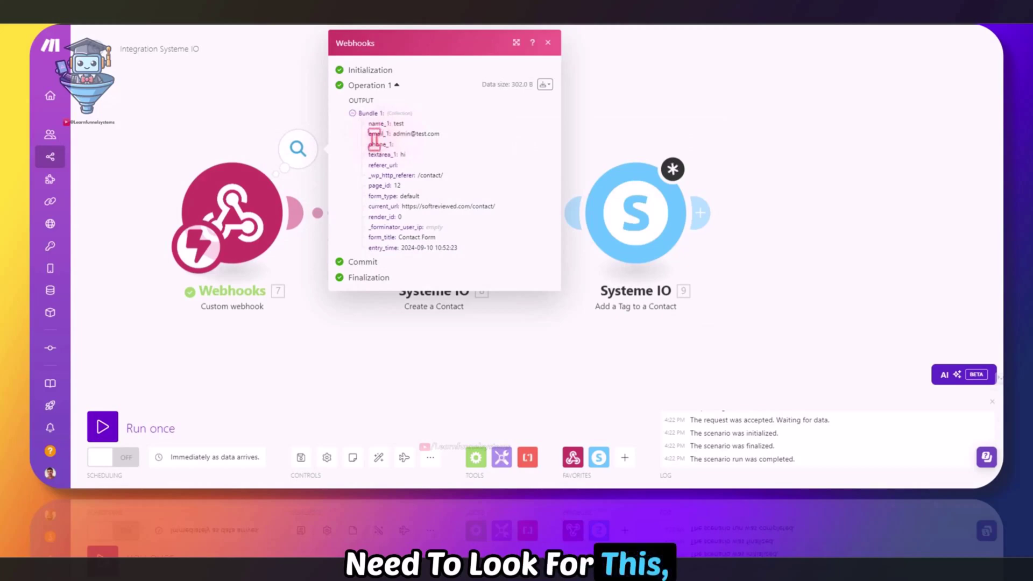
left_click_drag(396, 134, 430, 134)
Map webhook email_1 into Create a Contact's Email address, set locale 'en', then load Tag ID options
left_click(438, 219)
left_click(534, 219)
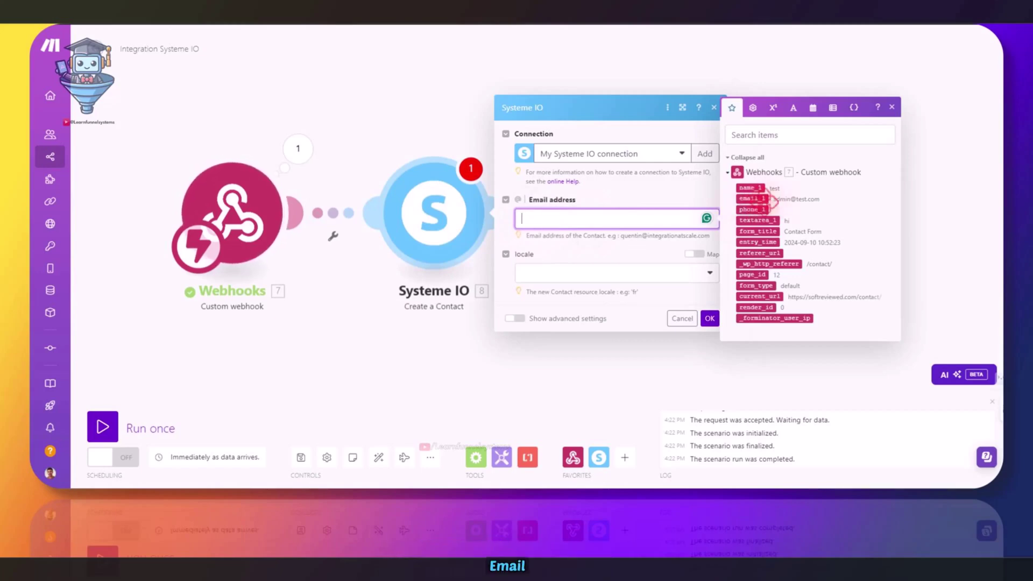
left_click(751, 198)
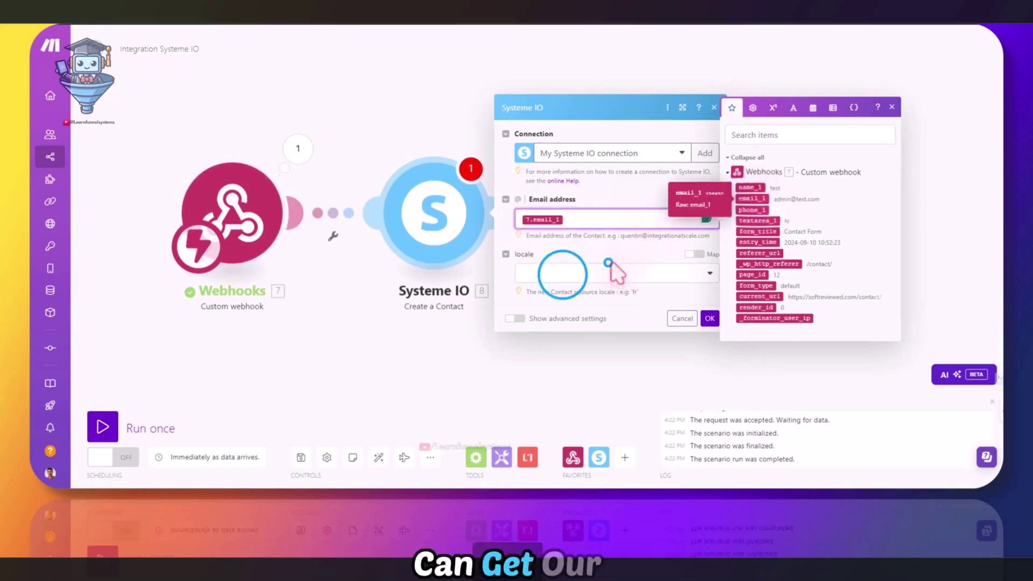
left_click(562, 274)
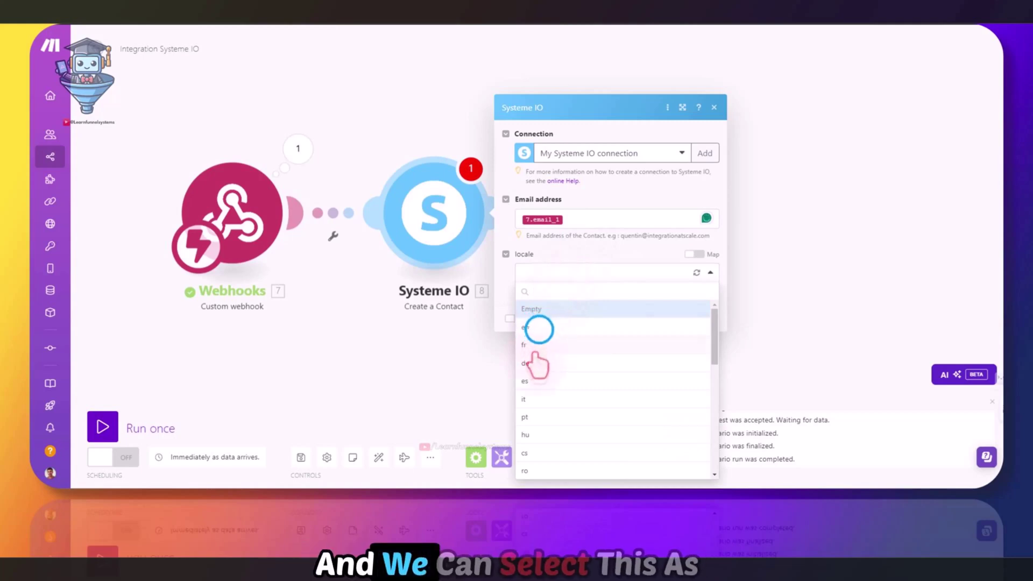
left_click(539, 328)
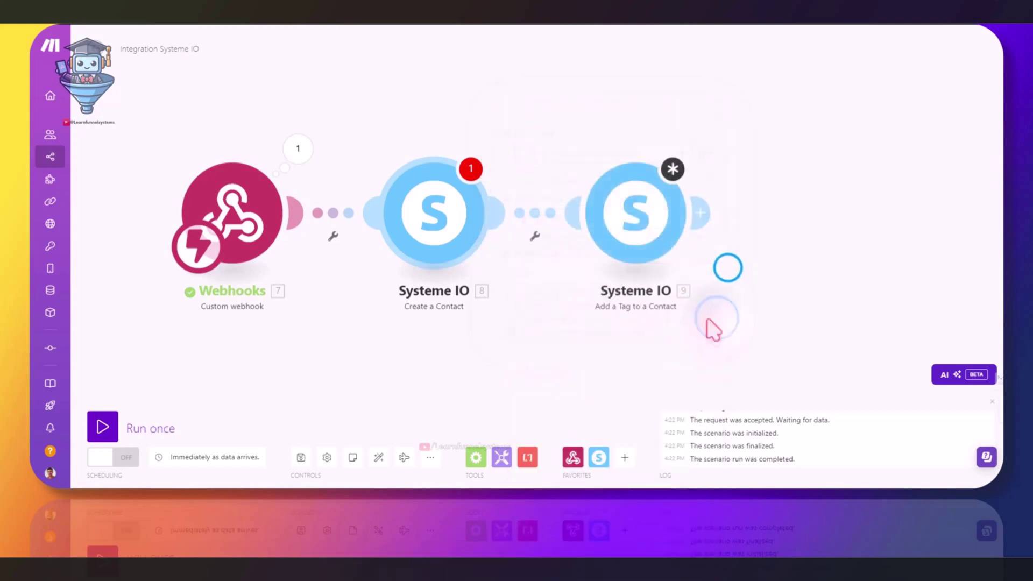
left_click(604, 199)
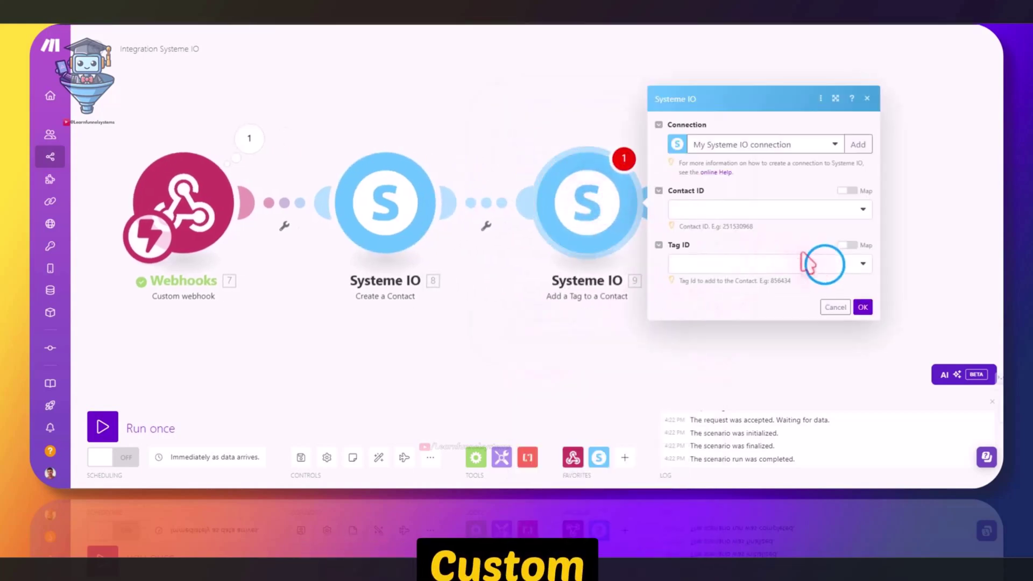
left_click(825, 263)
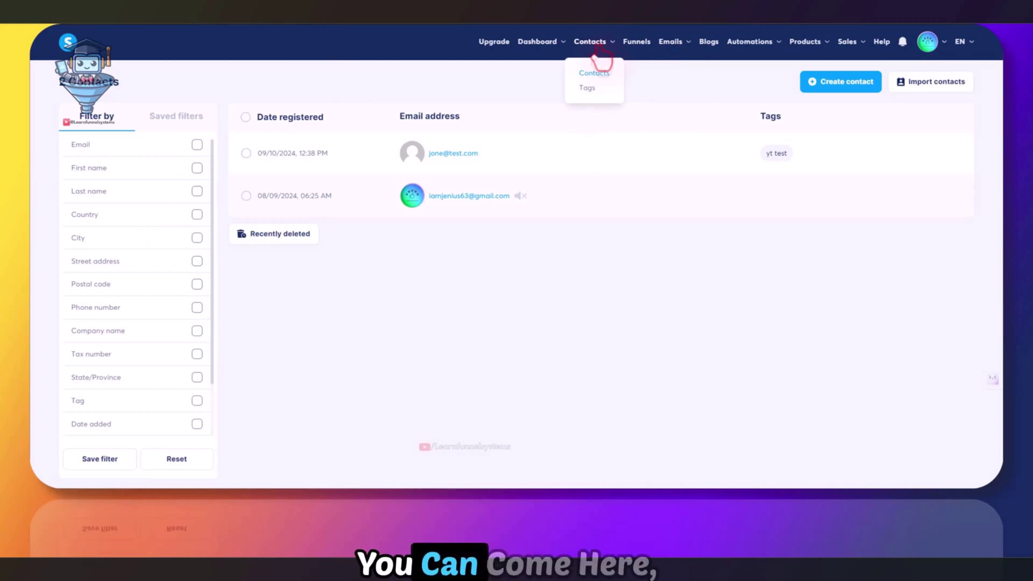
In the Systeme IO tags list, create and save a tag named 'new tag'
left_click(588, 88)
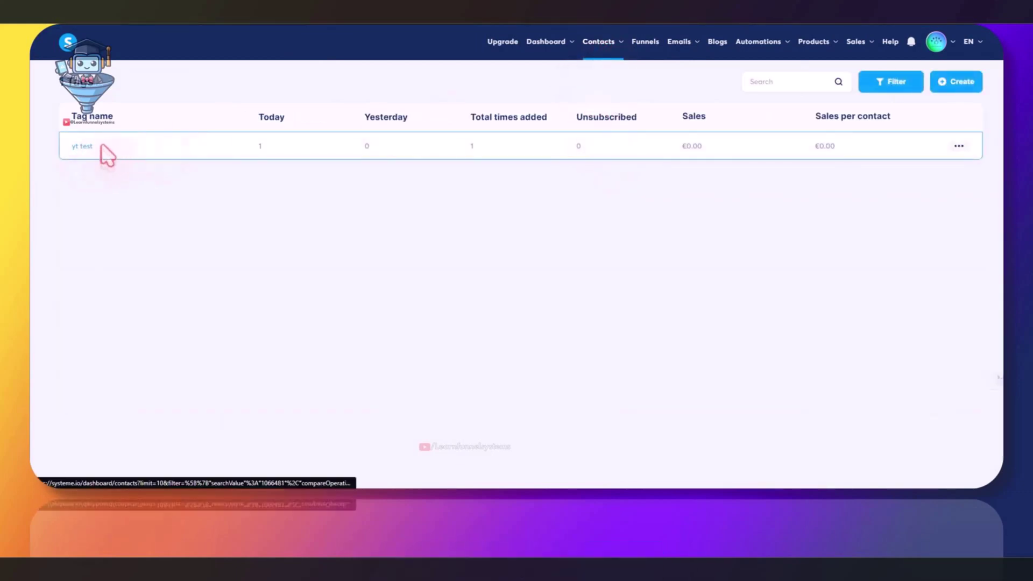
left_click(941, 84)
left_click(459, 265)
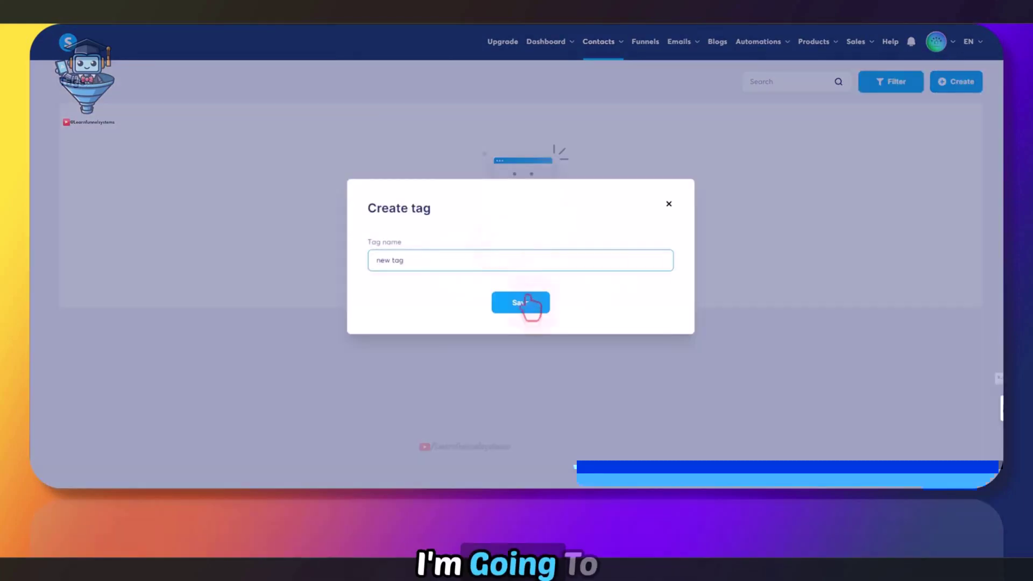
left_click(526, 303)
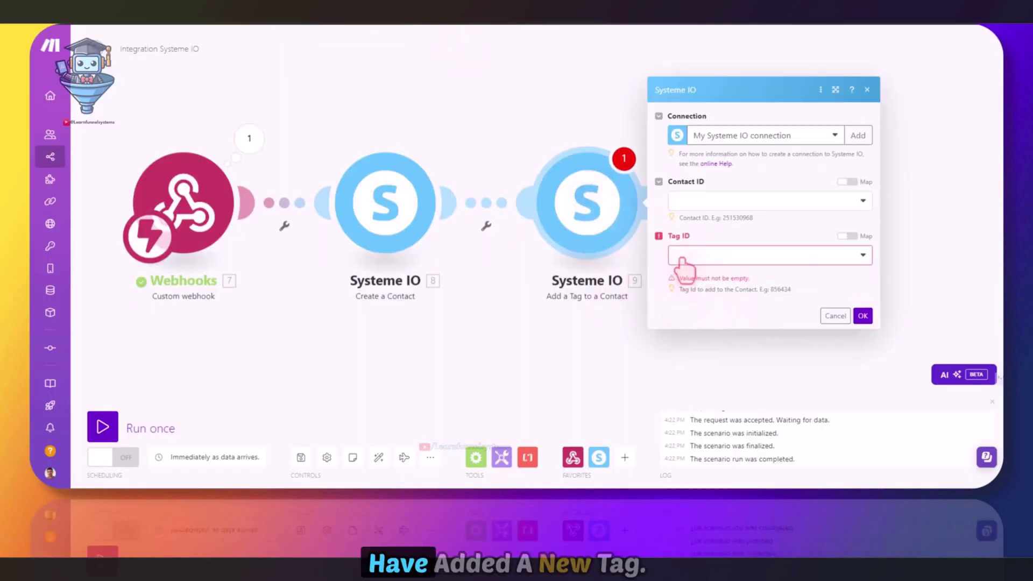
Choose 'new tag' as the Tag ID and switch Contact ID to a mapped value
left_click(842, 259)
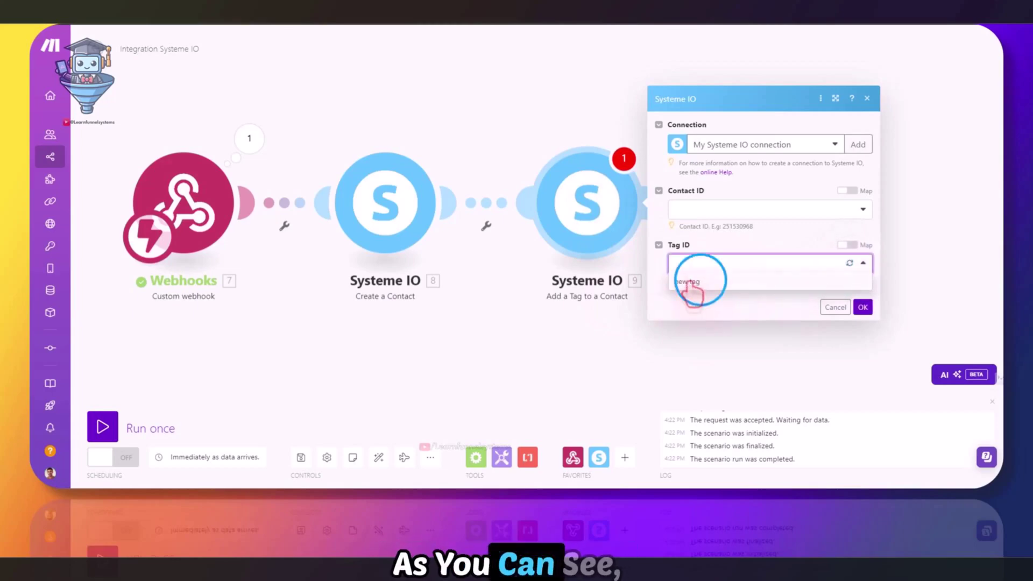
left_click(689, 281)
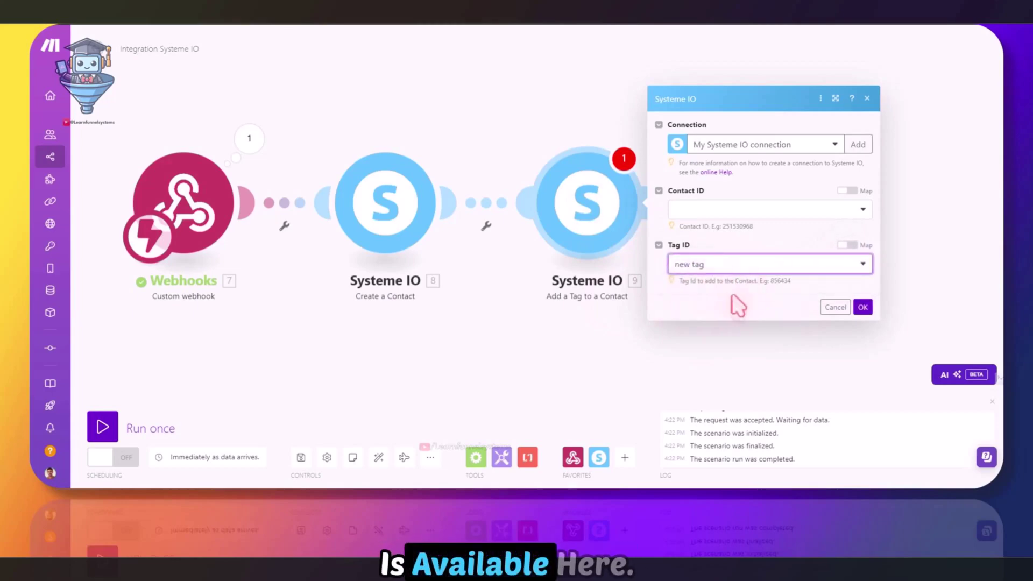
left_click(704, 210)
left_click(764, 191)
left_click(847, 190)
left_click(699, 211)
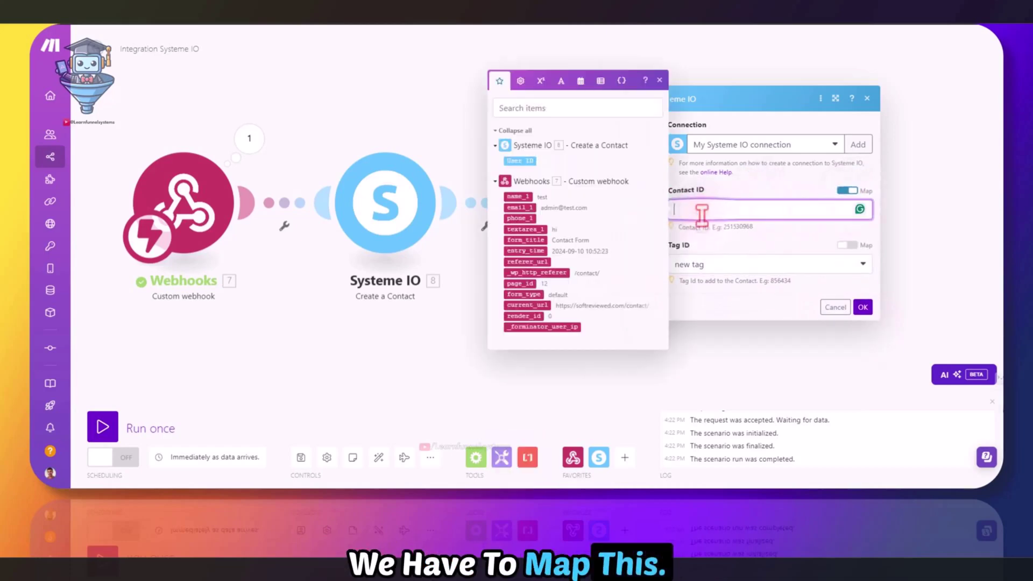
Map the Create a Contact step's User ID into Contact ID and save the Add a Tag settings
left_click(849, 194)
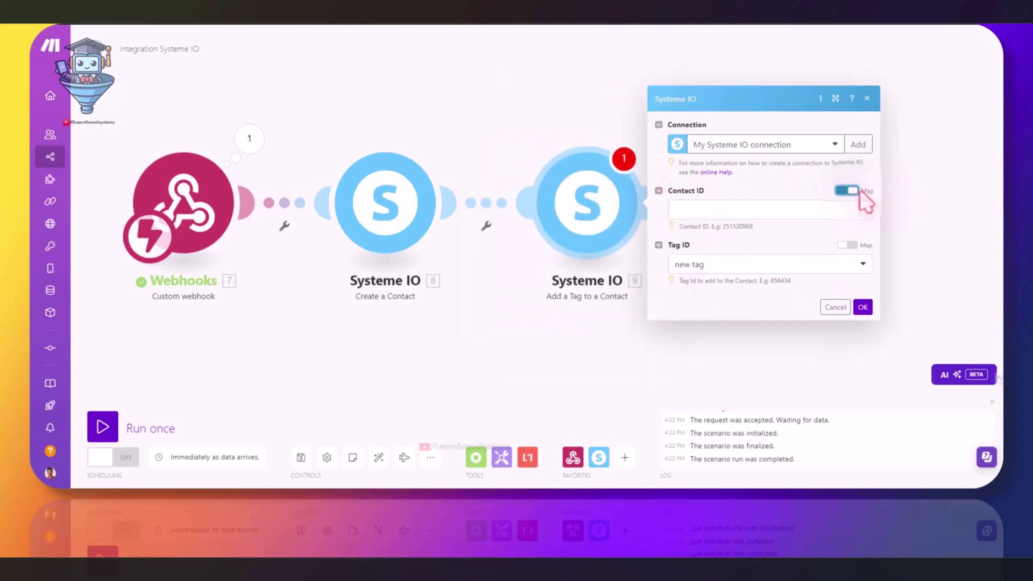
left_click(707, 209)
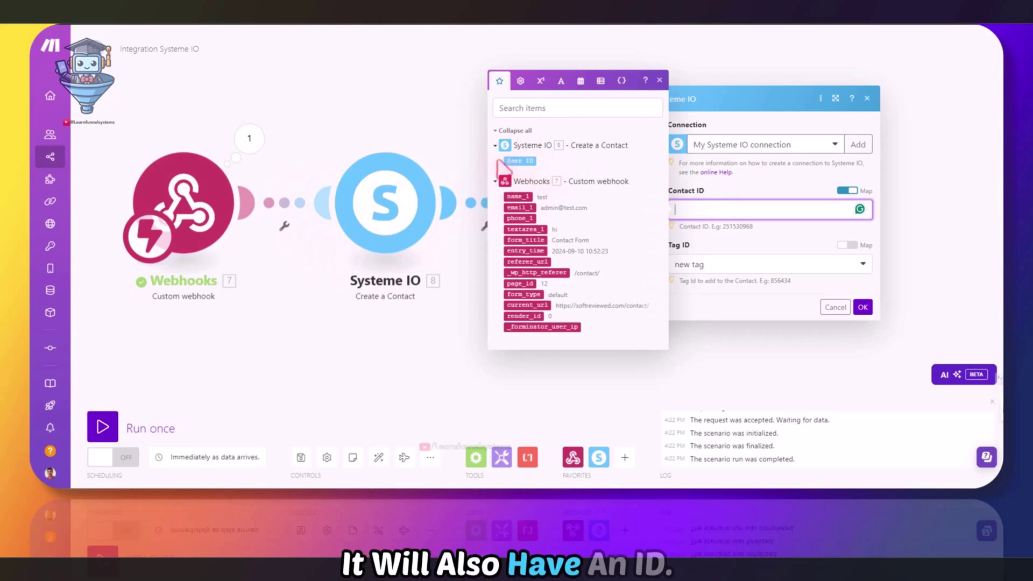
left_click_drag(515, 161, 723, 211)
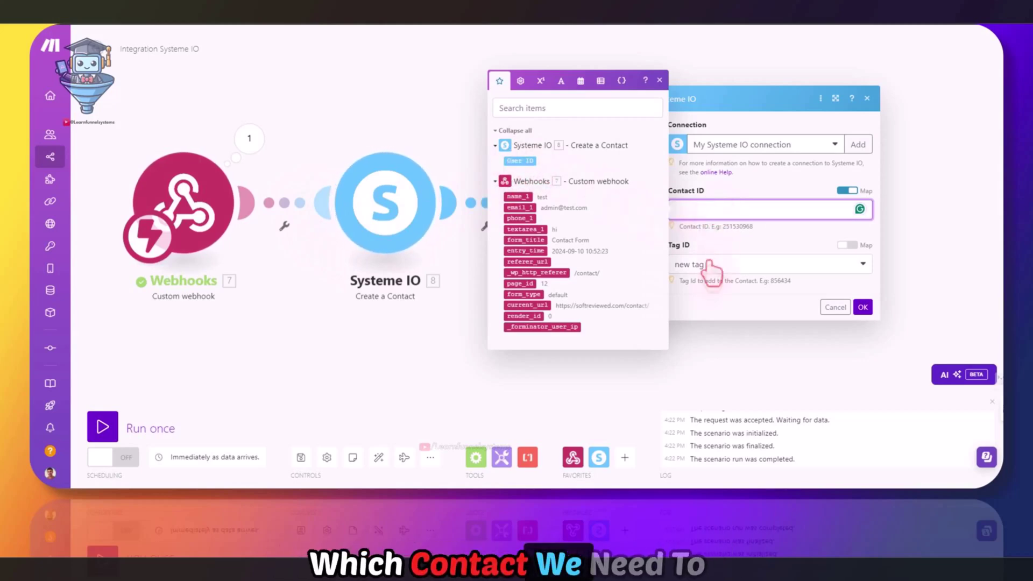
left_click(520, 161)
left_click(742, 190)
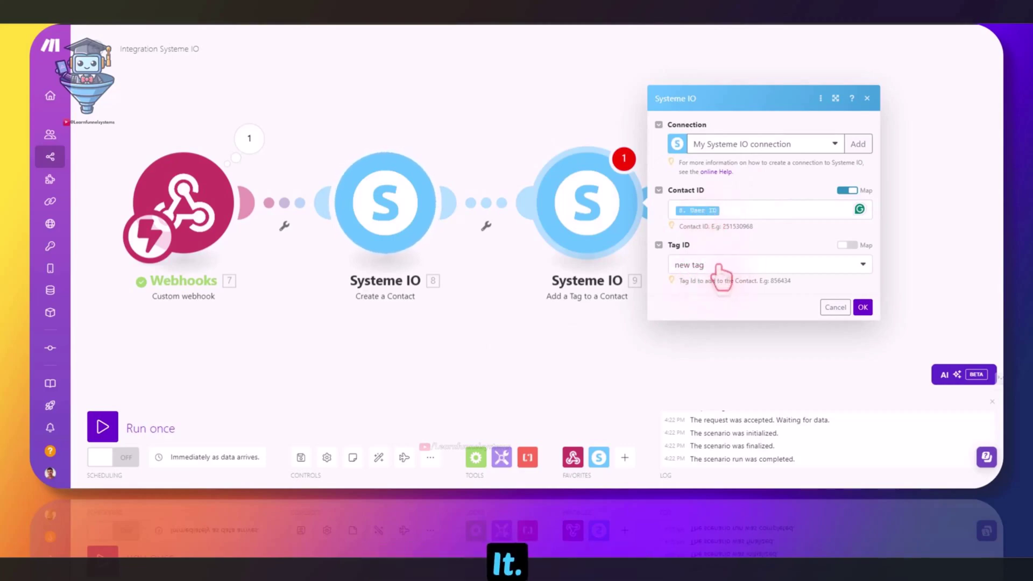
left_click(863, 309)
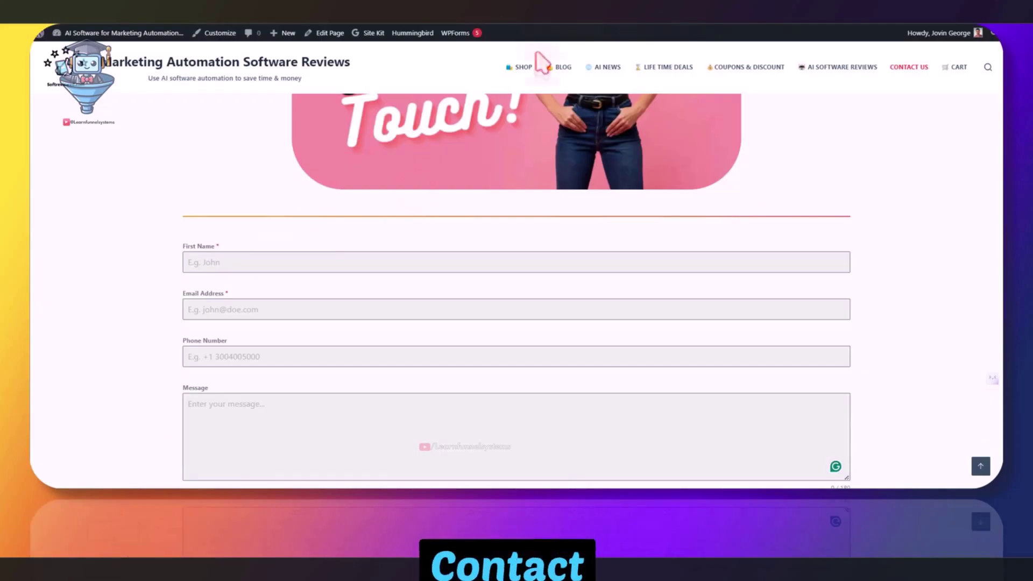
Submit the WordPress contact form with a test first name, test e-mail and the message 'hello'
scroll(219, 213, "down", 1)
left_click(219, 212)
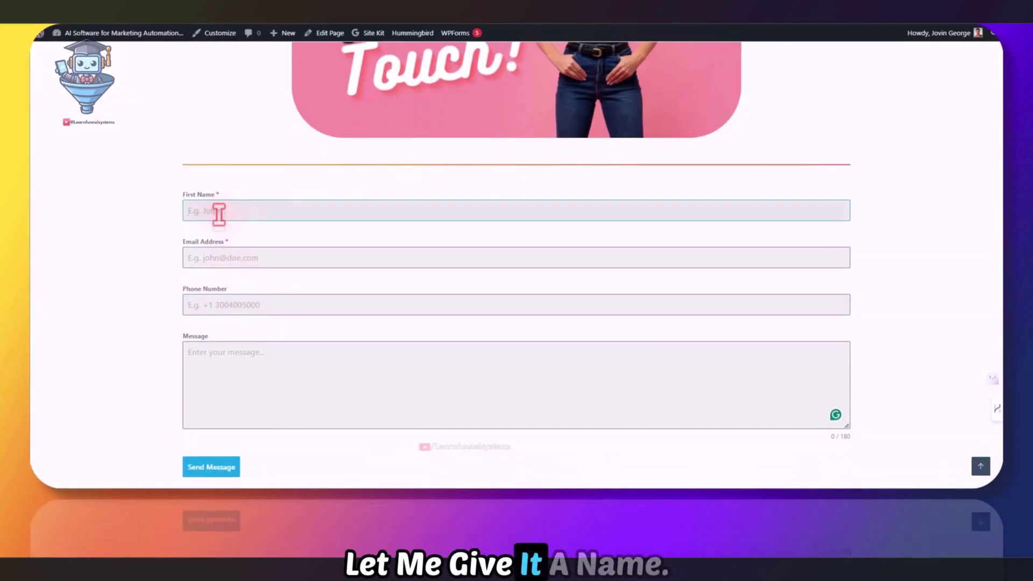
type("jonny")
left_click(220, 305)
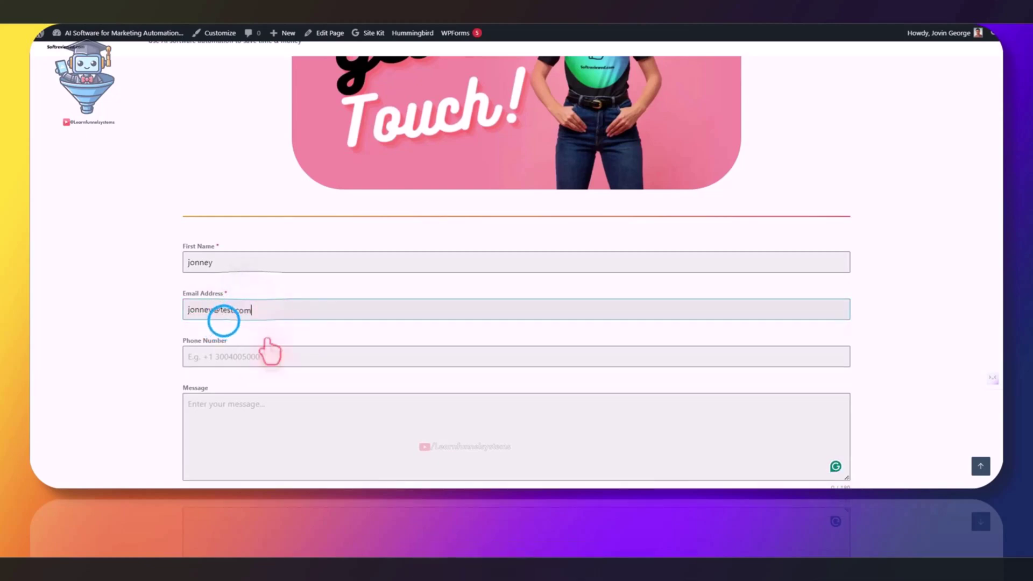
scroll(258, 339, "down", 2)
left_click(230, 323)
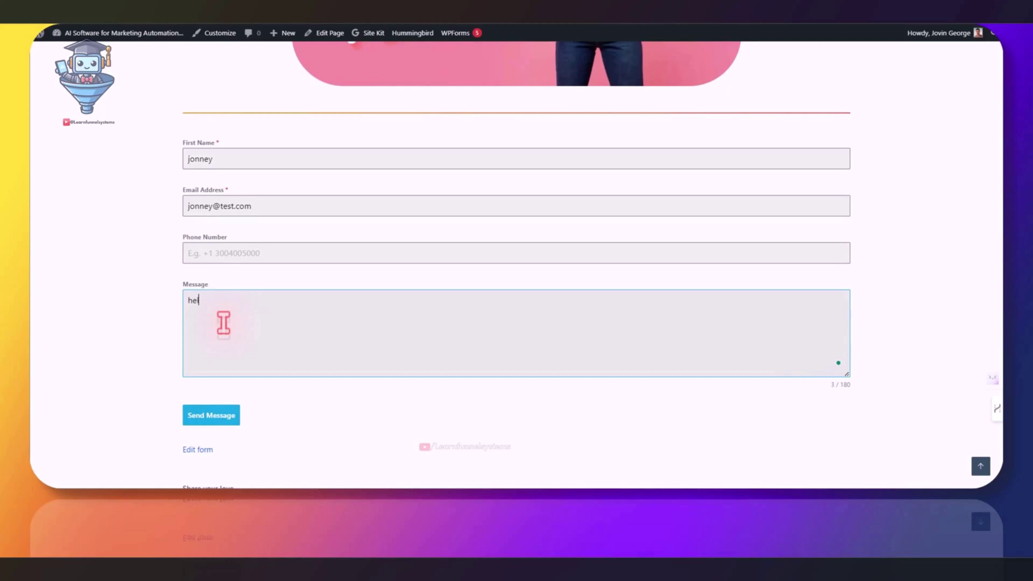
left_click(211, 417)
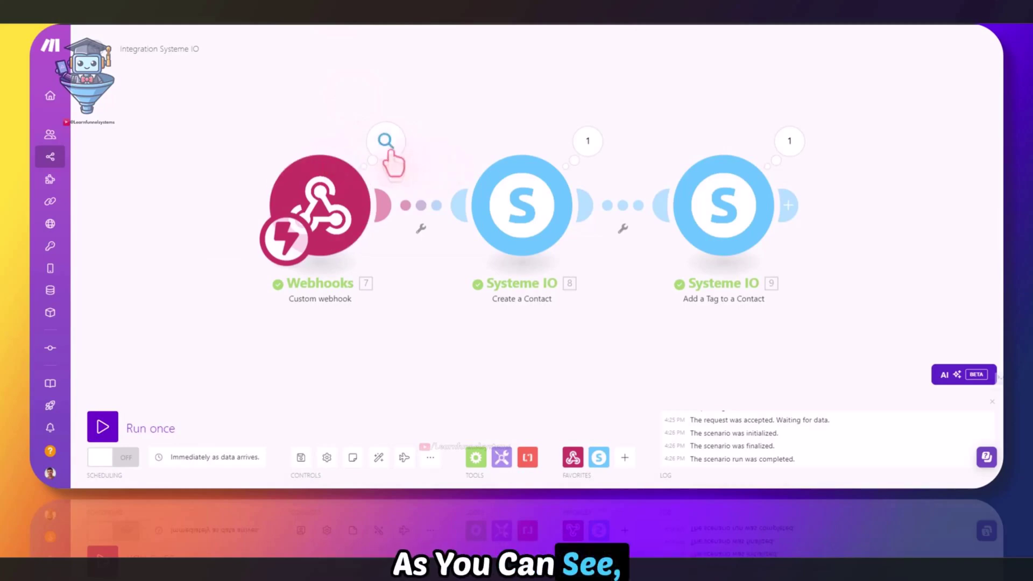
Inspect the Webhooks, Create a Contact and Add a Tag run bundles to confirm the contact was created and tagged
left_click(384, 142)
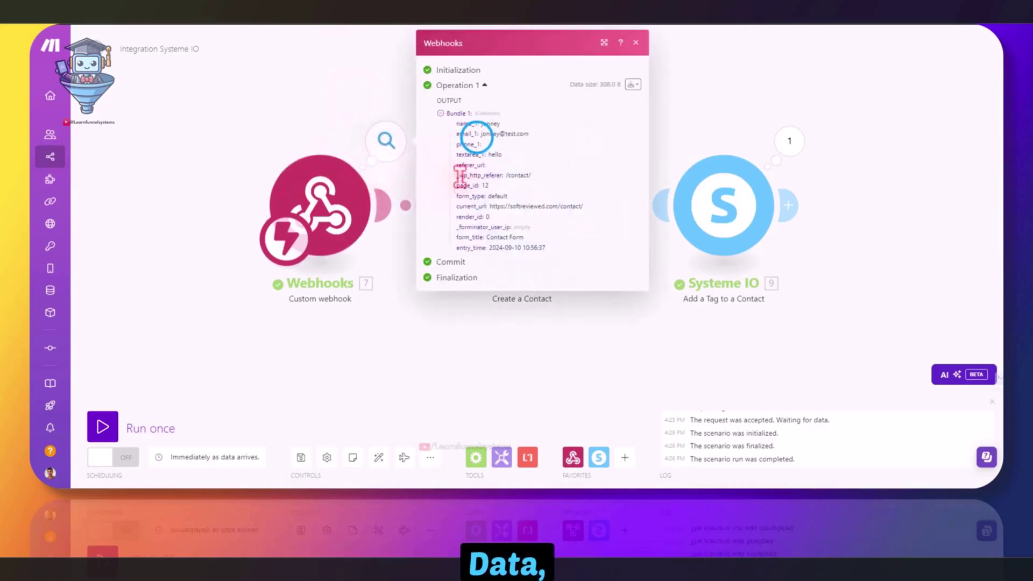
left_click(586, 142)
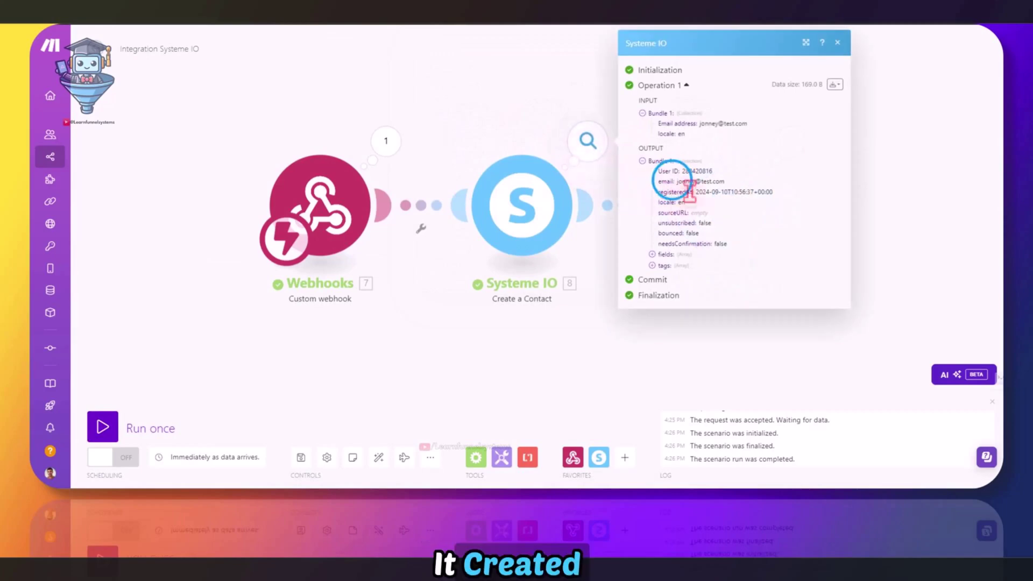
left_click_drag(675, 182, 726, 183)
right_click(723, 182)
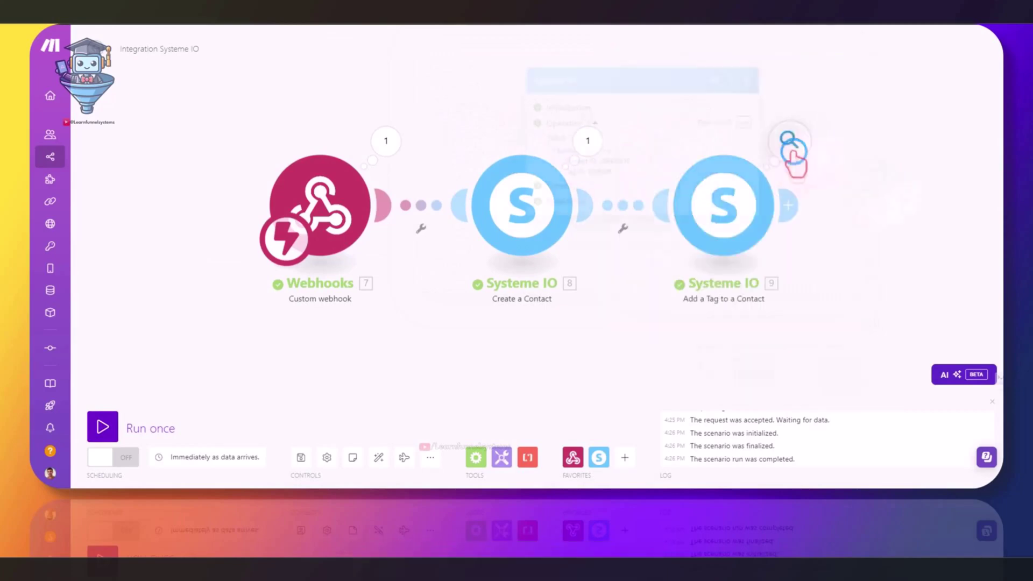
left_click(789, 142)
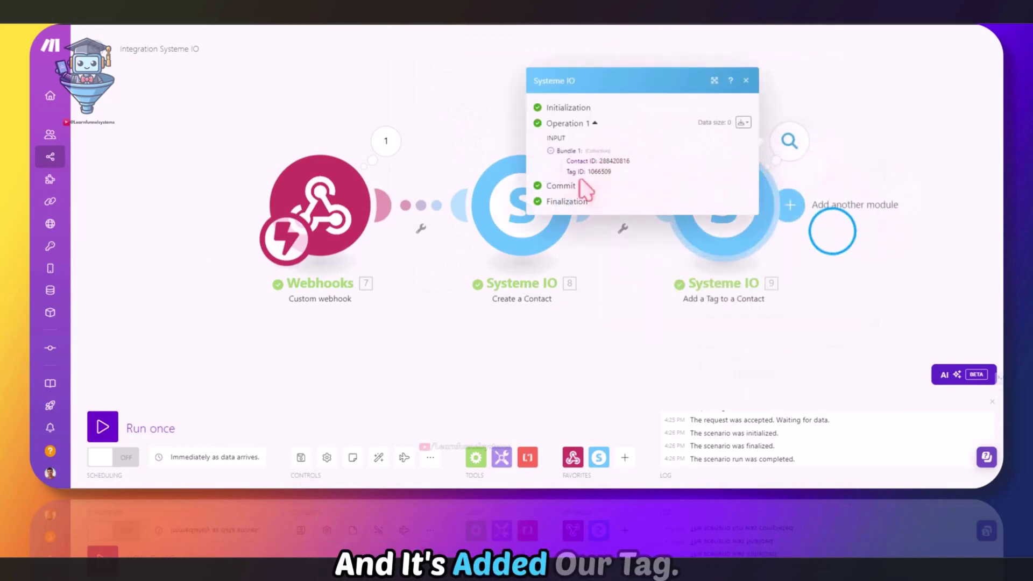
left_click(740, 228)
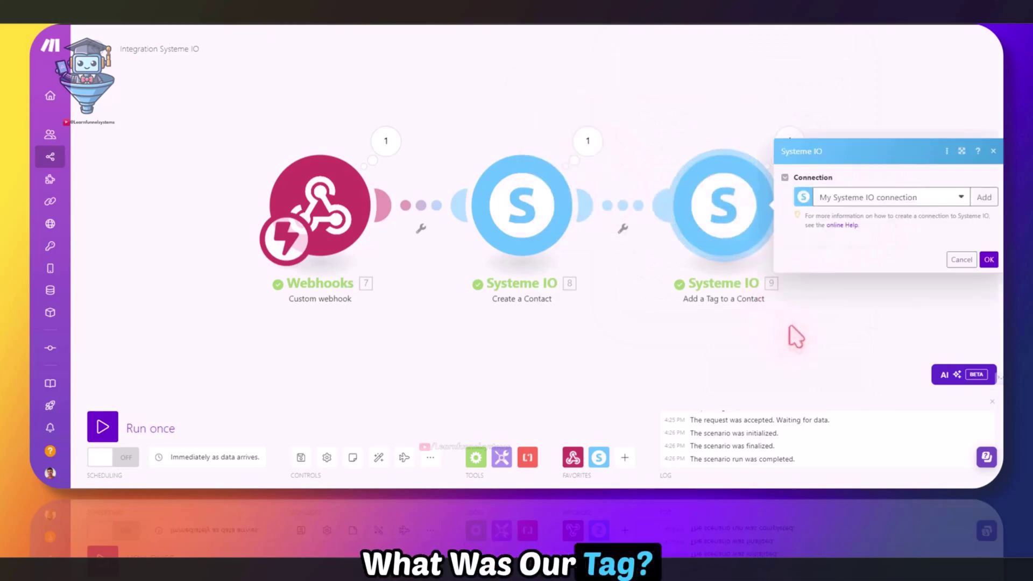
left_click(766, 340)
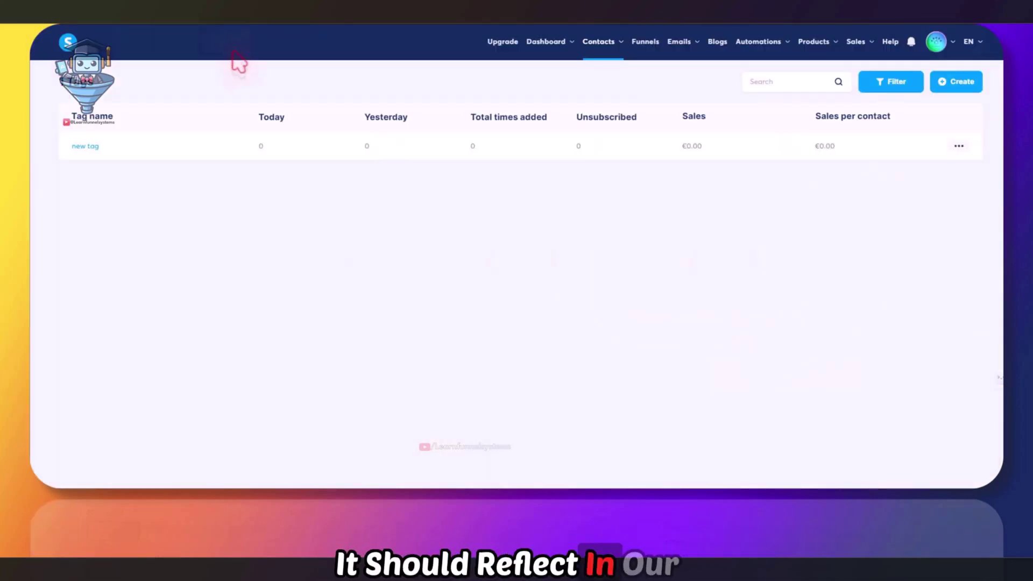
Switch from the Systeme IO tags list to the Contacts list
mouse_move(598, 43)
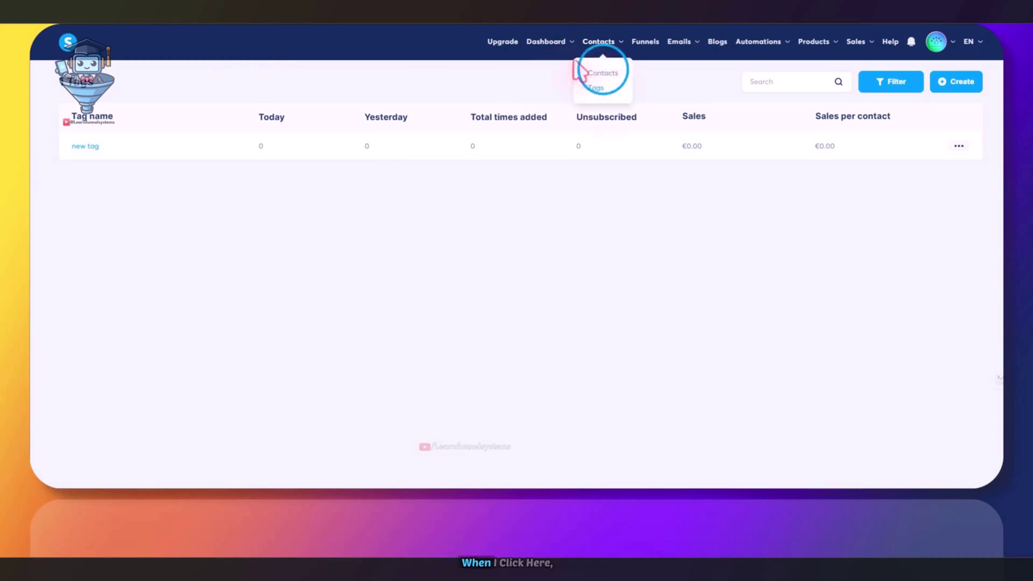
left_click(594, 73)
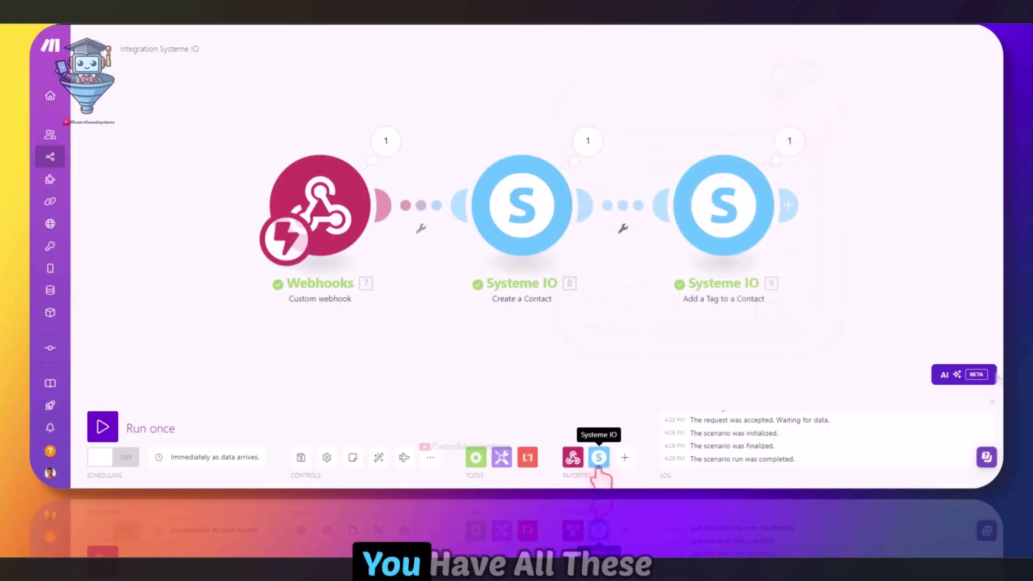
Browse the Systeme IO module list, including its community, school, tag and contact field actions
left_click(598, 457)
scroll(692, 323, "down", 10)
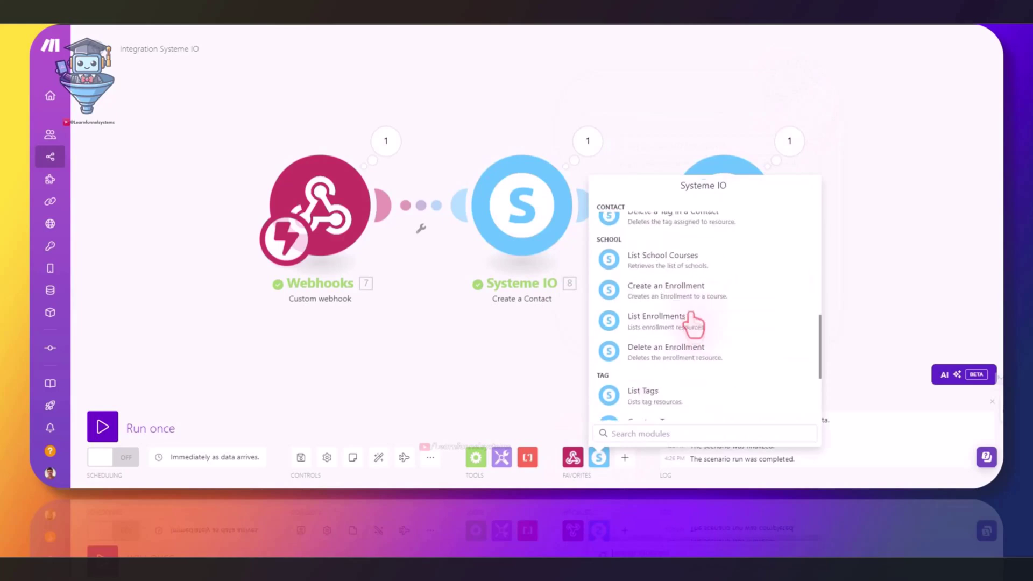
scroll(694, 323, "down", 3)
scroll(693, 322, "up", 8)
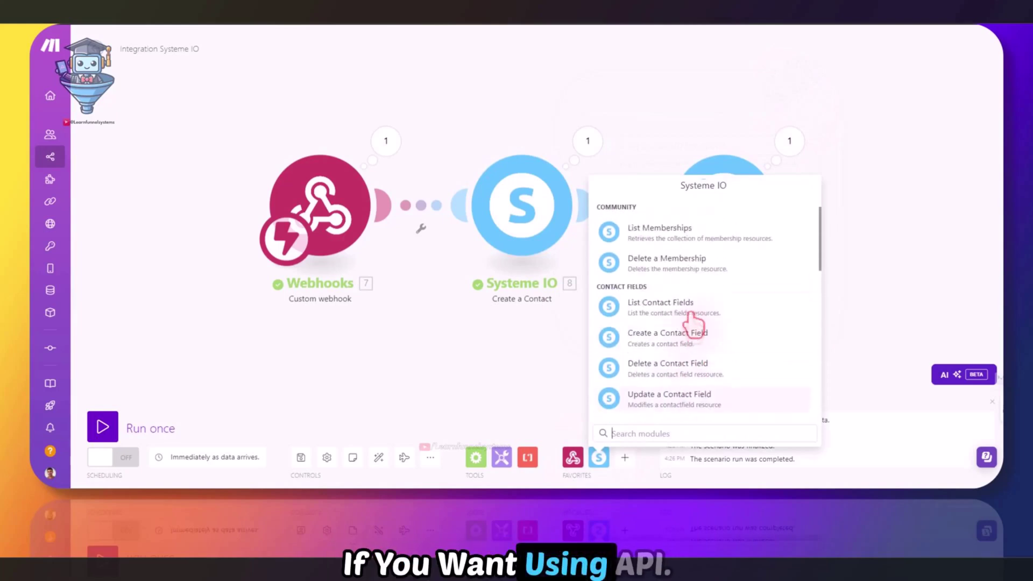